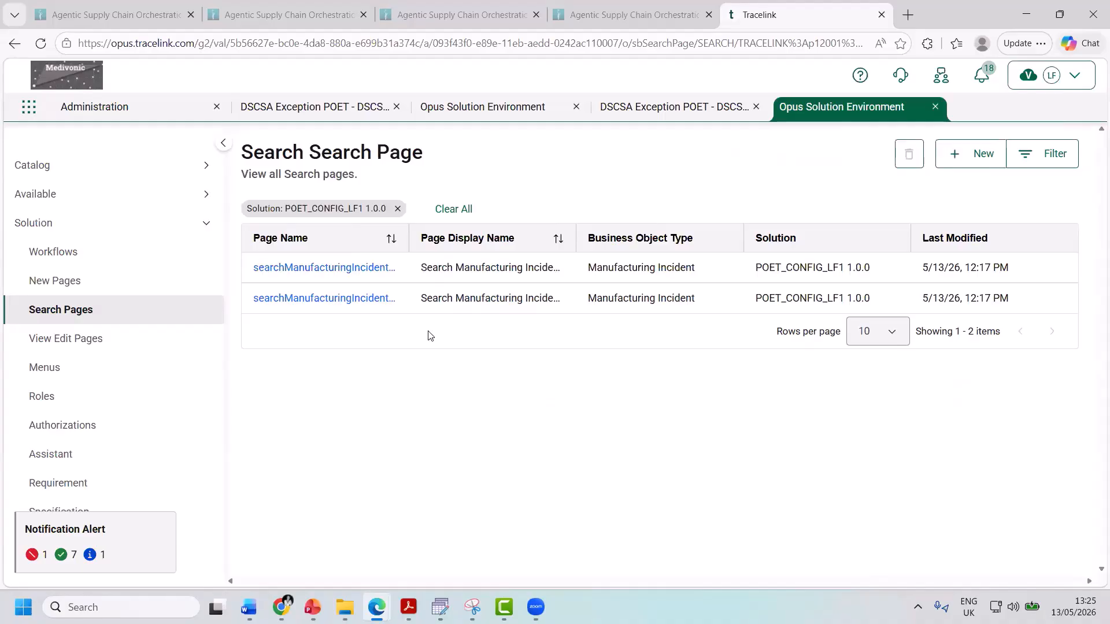
Edit the manufacturing incident search page and change its heading text to "Search Medovonic Incidents"
{"action": "left_click", "coordinate": [1053, 145]}
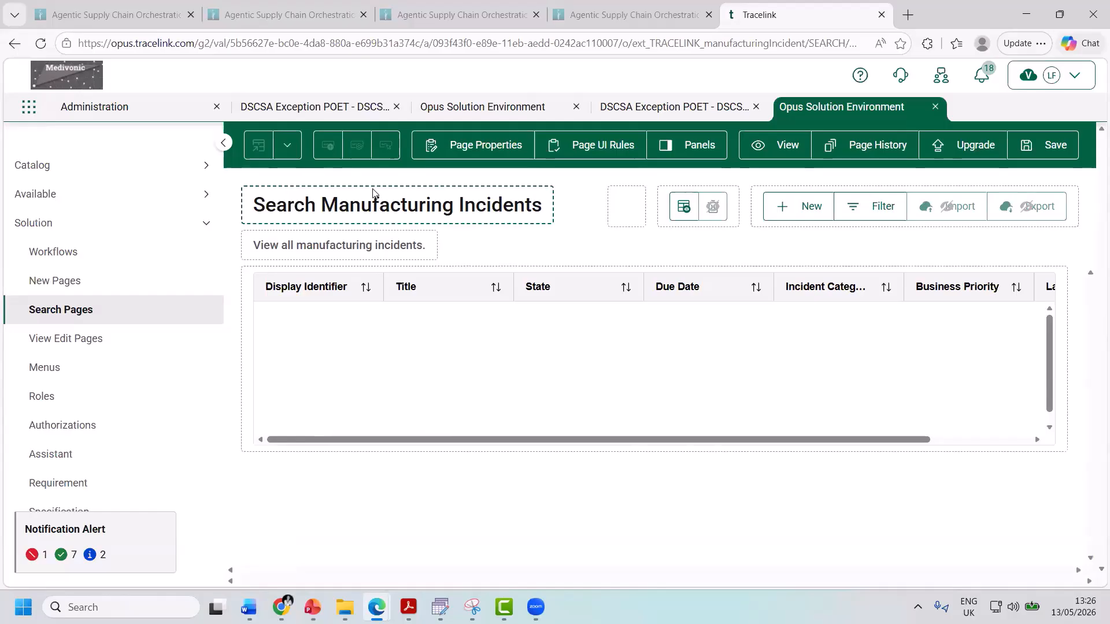
{"action": "left_click", "coordinate": [282, 148]}
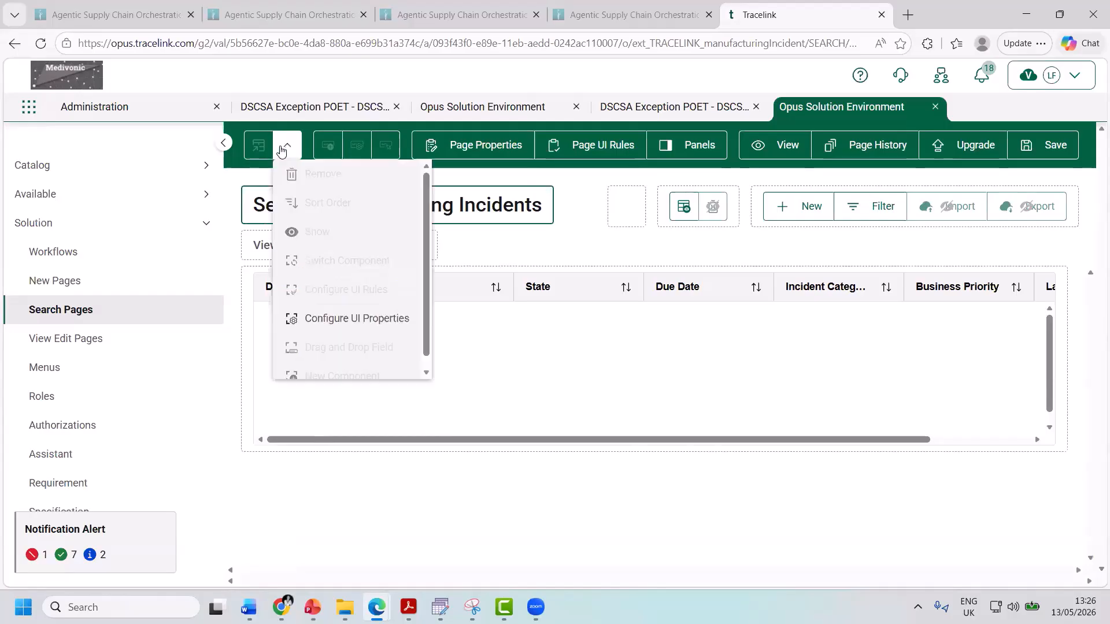
{"action": "left_click", "coordinate": [318, 320]}
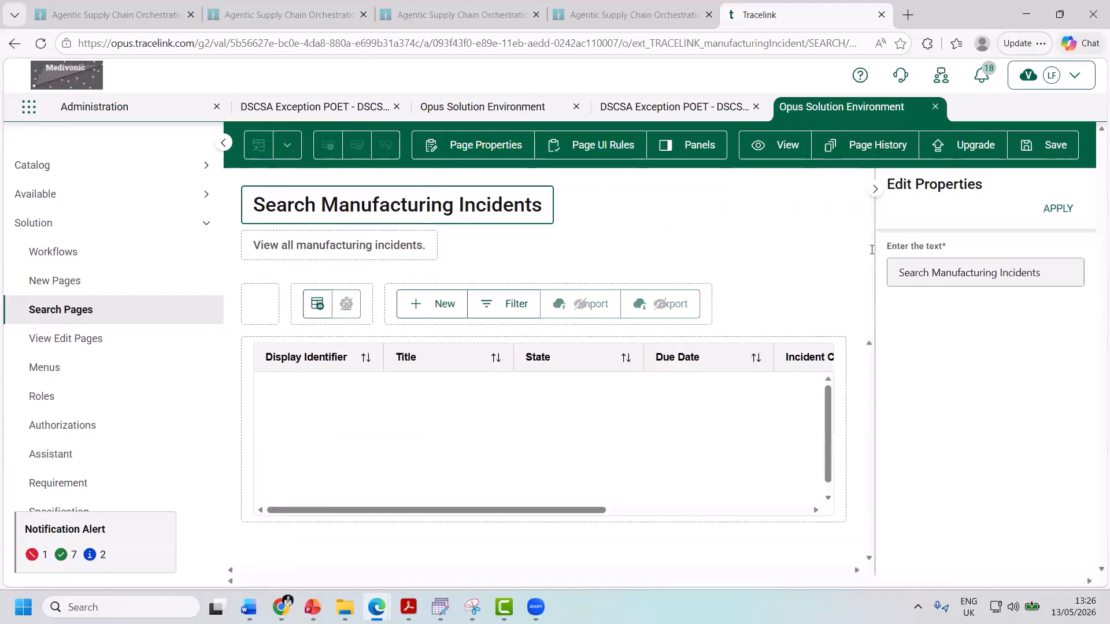
{"action": "left_click", "coordinate": [1049, 273]}
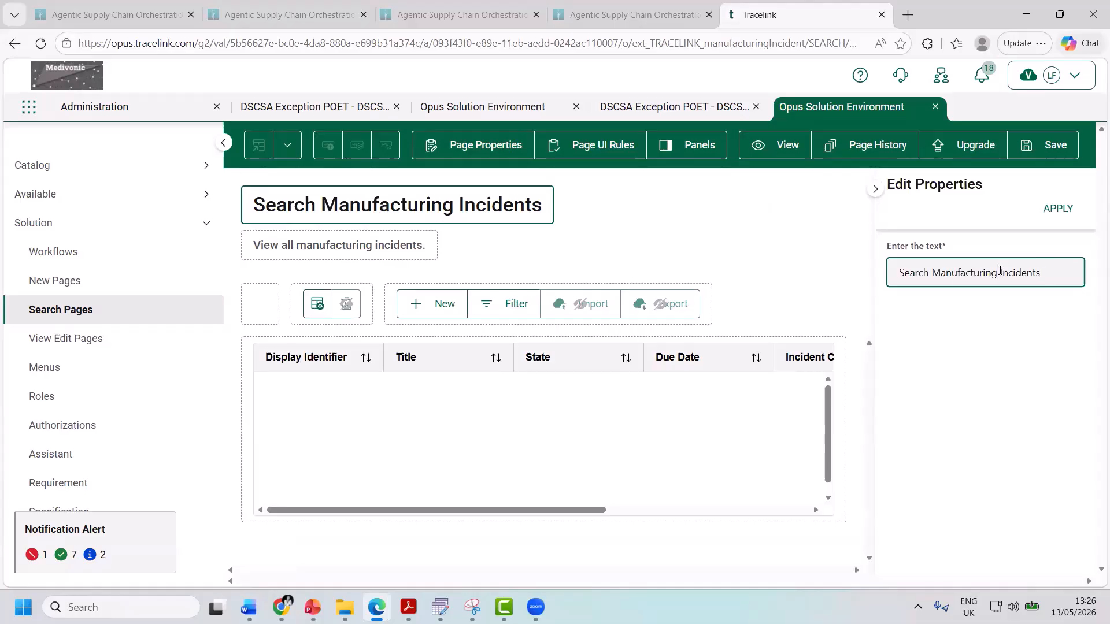
{"action": "left_click", "coordinate": [1000, 272]}
{"action": "key", "text": "BackSpace"}
{"action": "key", "text": "BackSpace"}
{"action": "key", "text": "BackSpace"}
{"action": "key", "text": "BackSpace"}
{"action": "key", "text": "BackSpace"}
{"action": "key", "text": "BackSpace"}
{"action": "key", "text": "BackSpace"}
{"action": "key", "text": "BackSpace"}
{"action": "key", "text": "BackSpace"}
{"action": "key", "text": "BackSpace"}
{"action": "key", "text": "BackSpace"}
{"action": "key", "text": "BackSpace"}
{"action": "key", "text": "BackSpace"}
{"action": "type", "text": "Medovonic"}
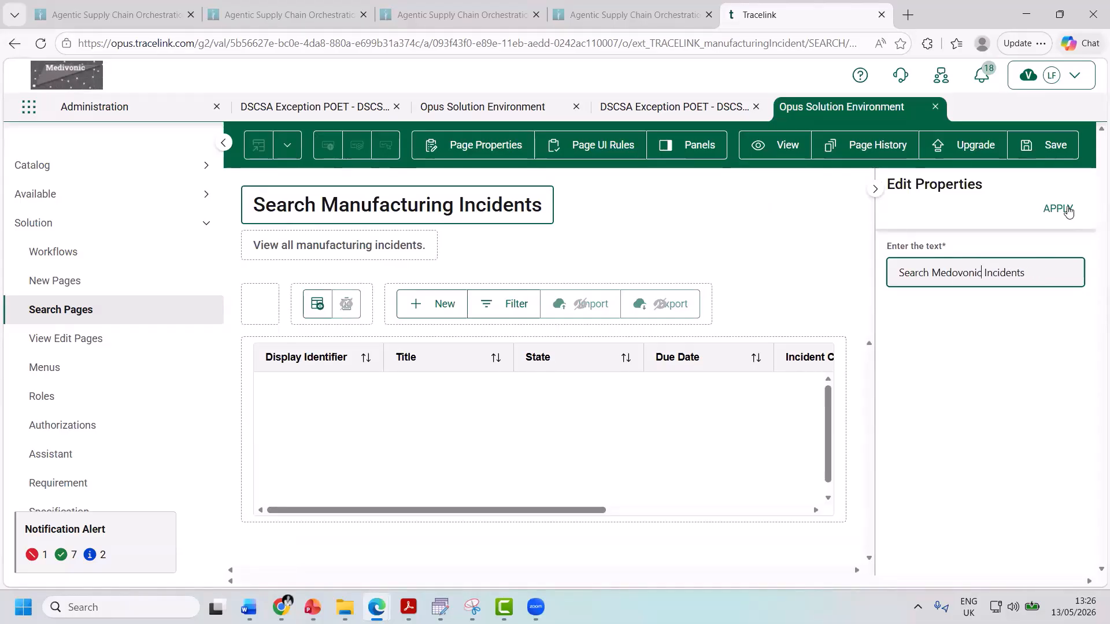
{"action": "left_click", "coordinate": [1068, 212]}
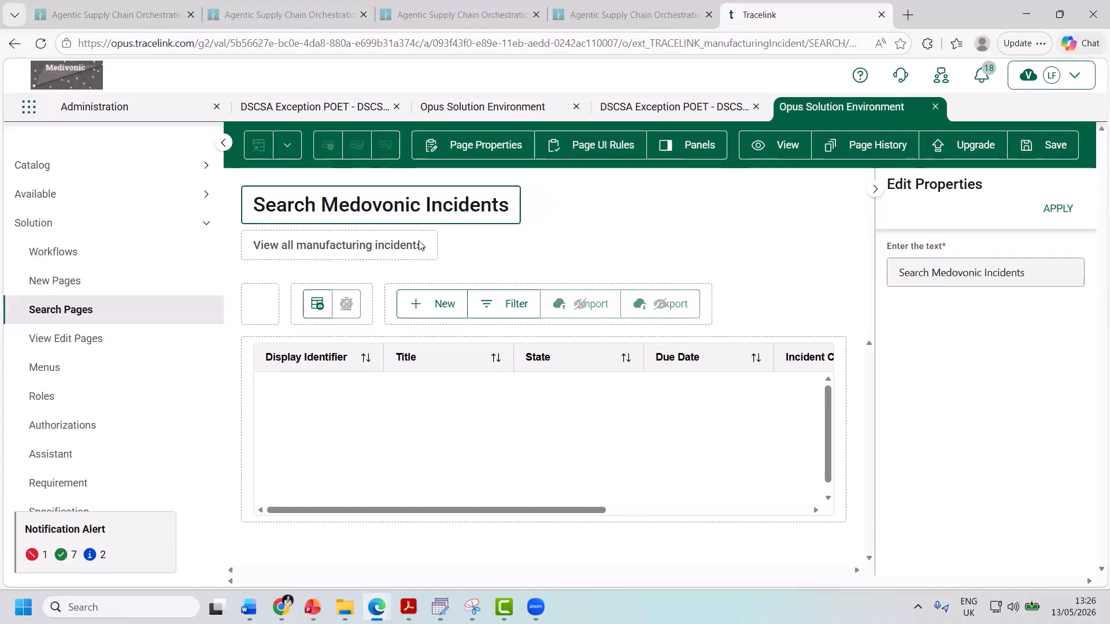
Hide the "View all manufacturing incidents." description below the page heading
{"action": "left_click", "coordinate": [397, 236]}
{"action": "left_click", "coordinate": [287, 147]}
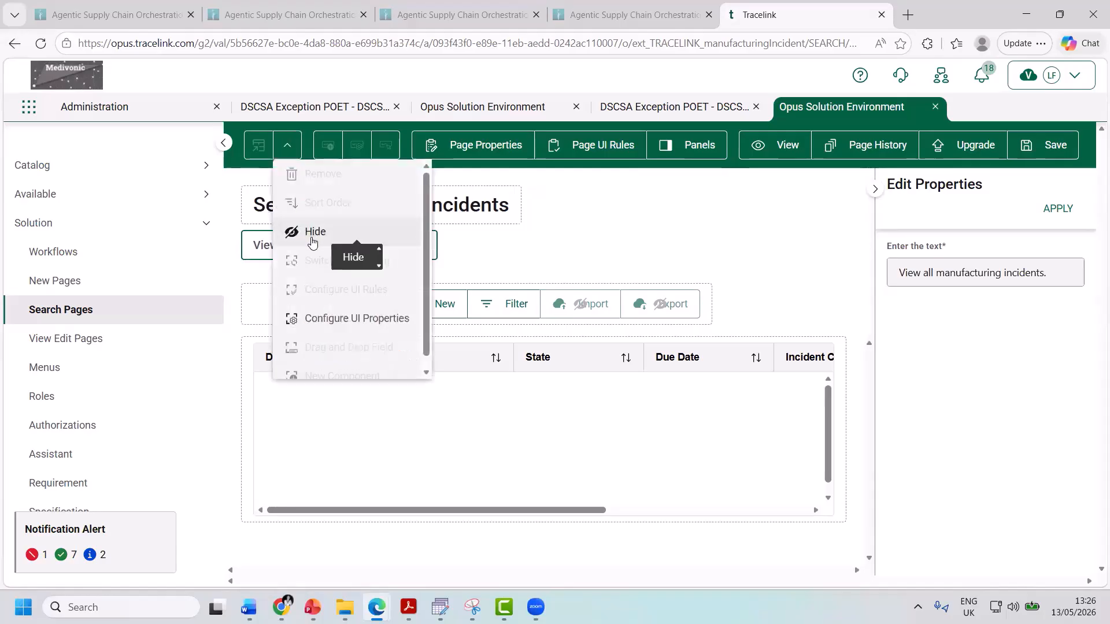
{"action": "left_click", "coordinate": [312, 234]}
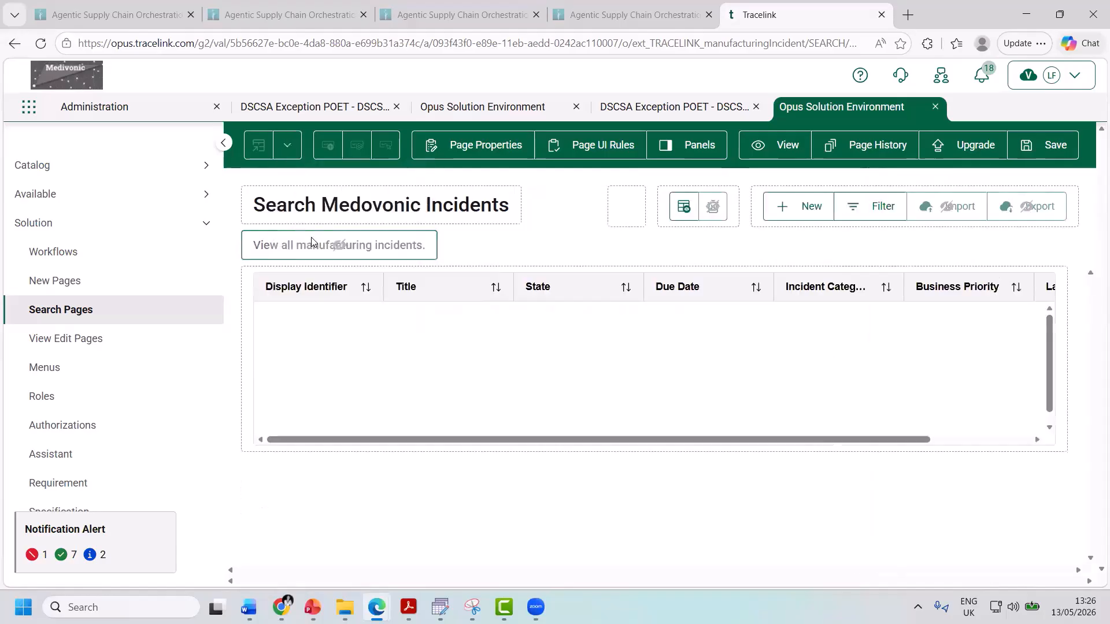
Find the Affected Batch/ Lot No. object field and add it as a column in the search results table
{"action": "left_click", "coordinate": [379, 342]}
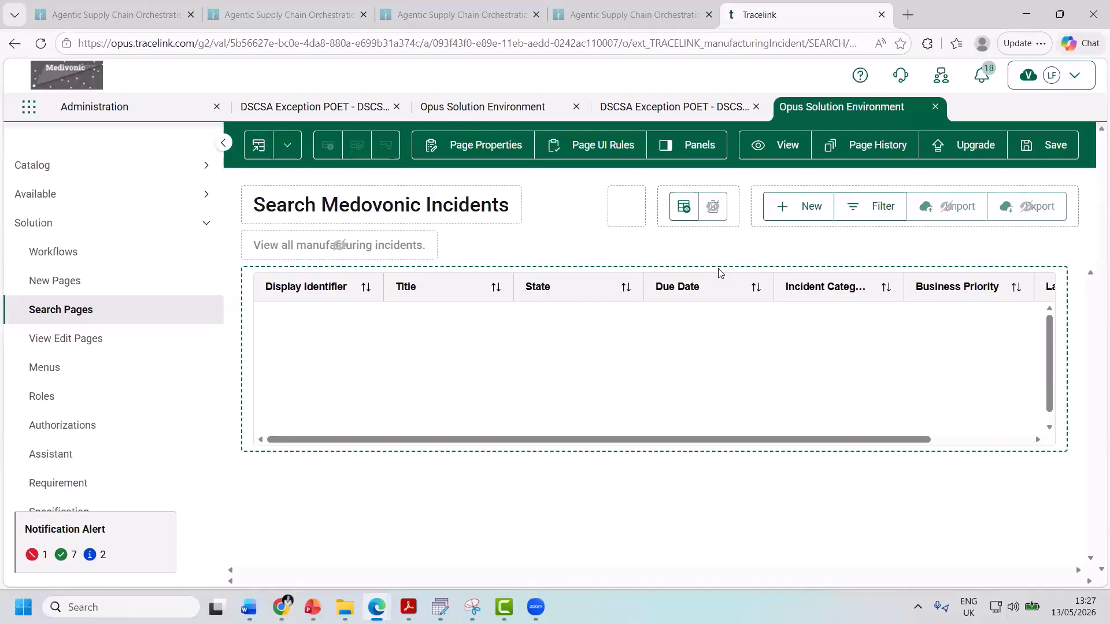
{"action": "left_click", "coordinate": [289, 153]}
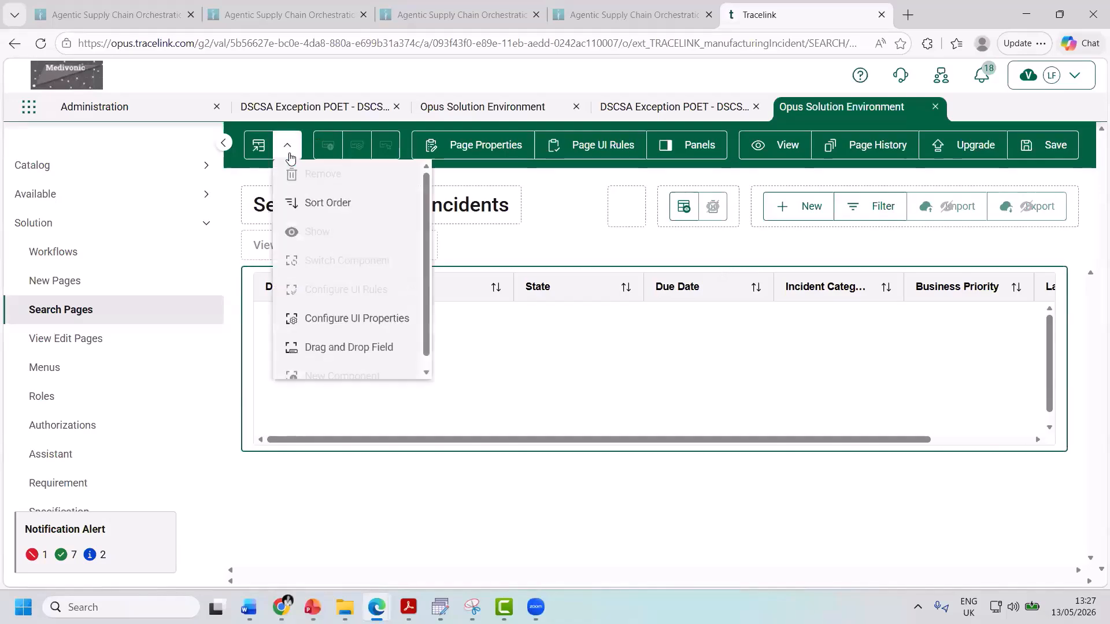
{"action": "left_click", "coordinate": [319, 348]}
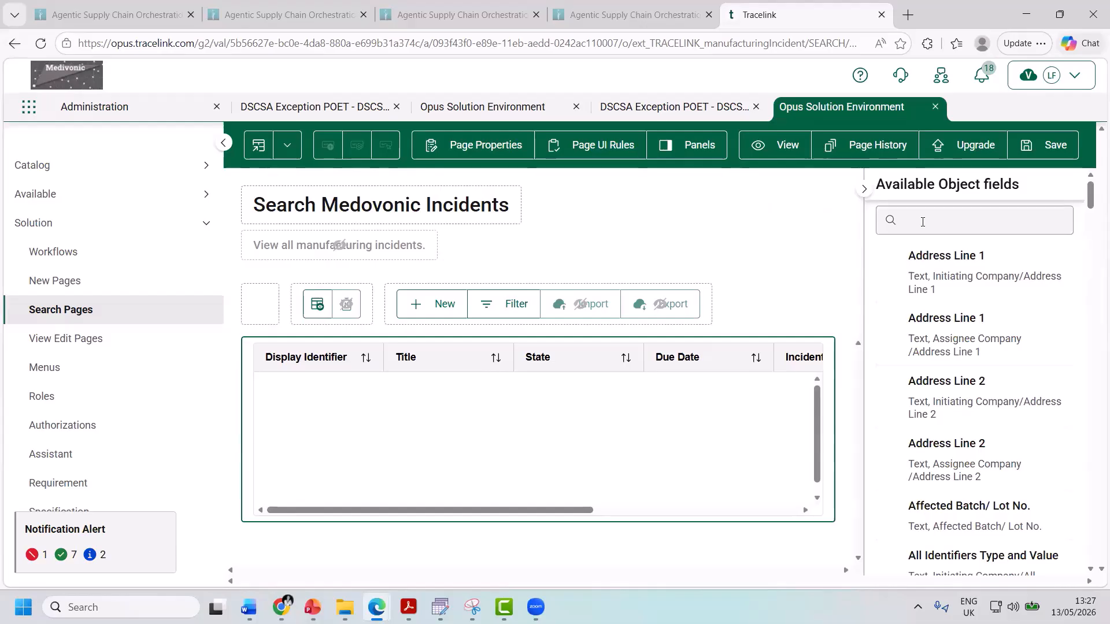
{"action": "left_click", "coordinate": [923, 222]}
{"action": "type", "text": "affe"}
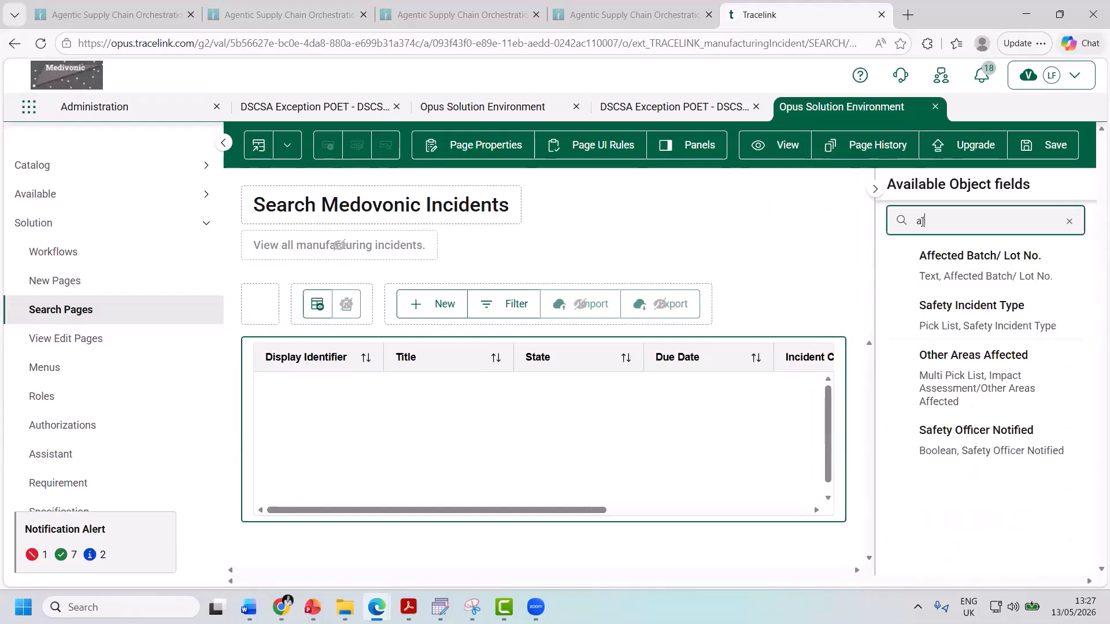
{"action": "left_click", "coordinate": [980, 262]}
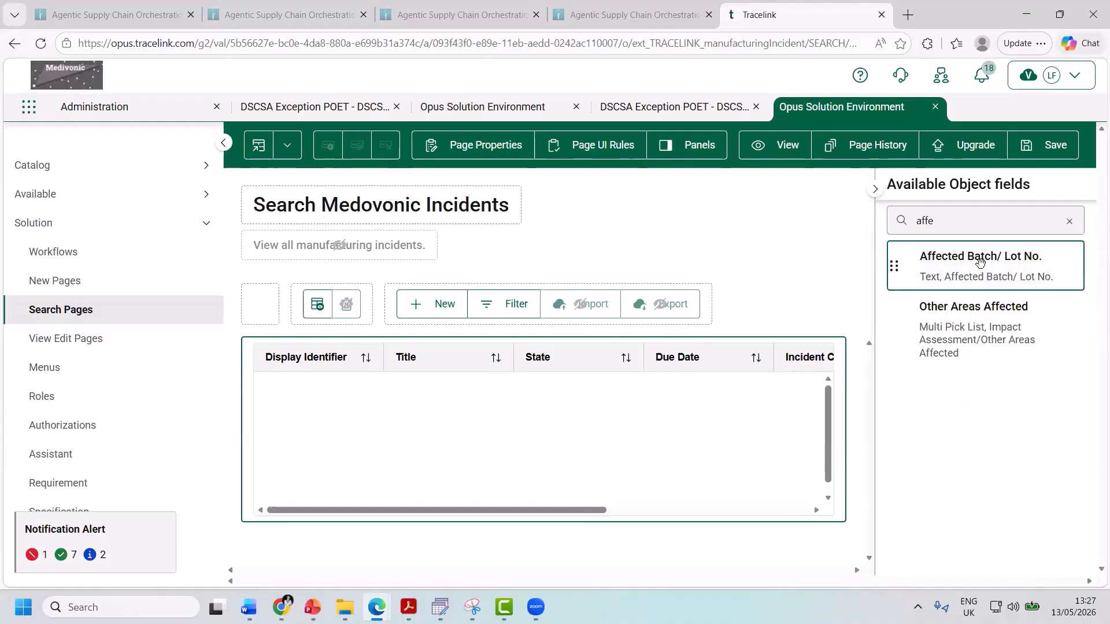
{"action": "left_click_drag", "start_coordinate": [980, 262], "coordinate": [759, 352]}
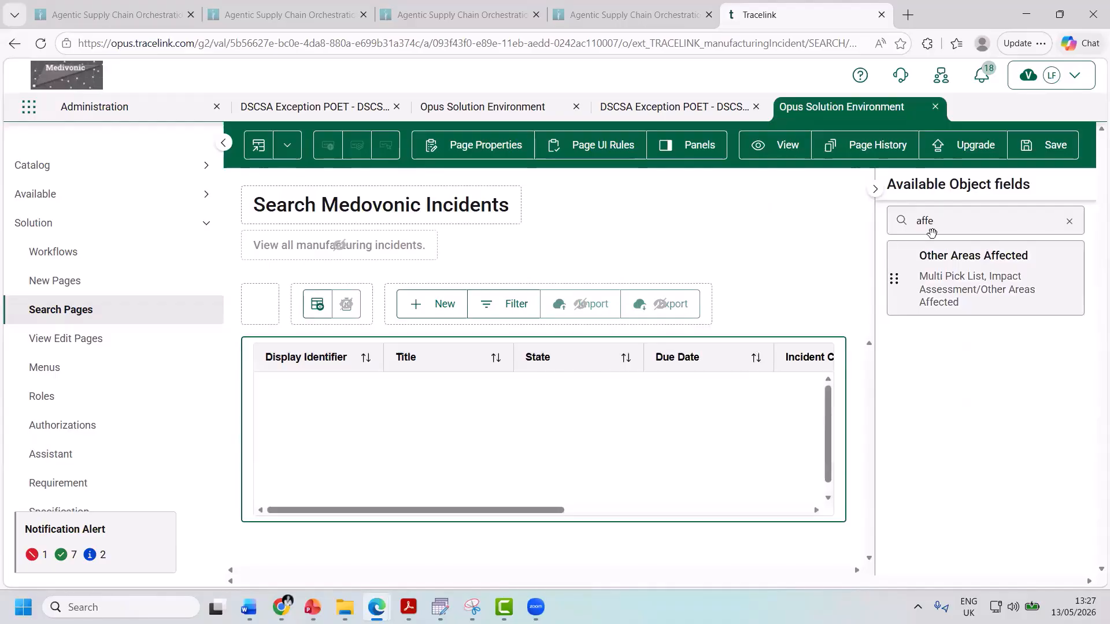
Find the Corrective Action object field and add it as a column in the search results table
{"action": "left_click", "coordinate": [947, 230]}
{"action": "key", "text": "BackSpace"}
{"action": "key", "text": "BackSpace"}
{"action": "key", "text": "BackSpace"}
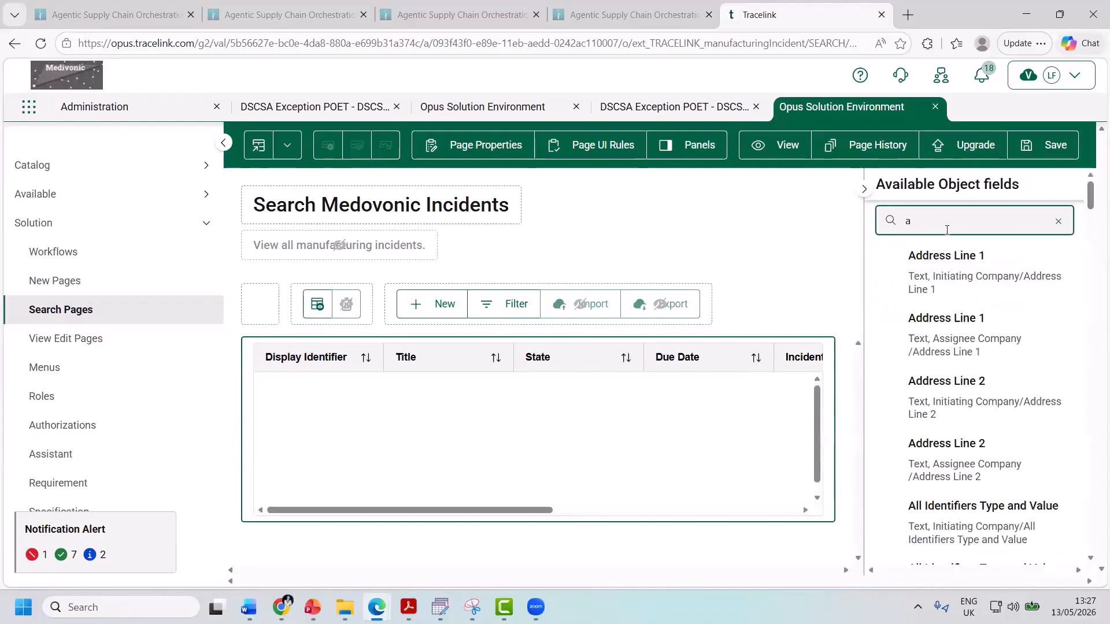
{"action": "type", "text": "correc"}
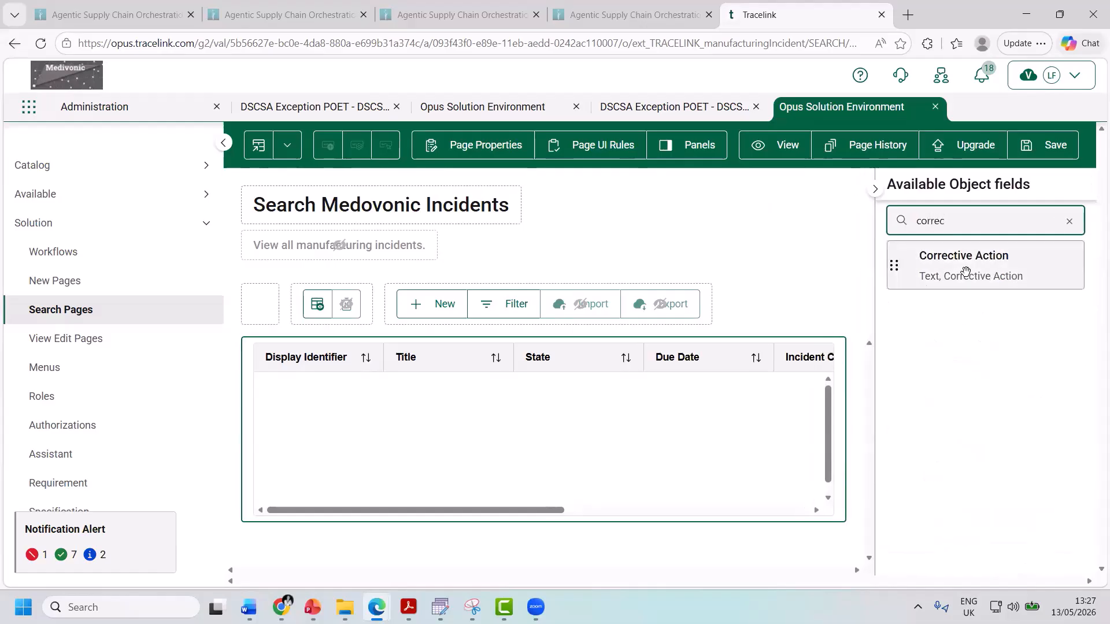
{"action": "left_click_drag", "start_coordinate": [965, 257], "coordinate": [665, 364]}
Reorder the table columns so Affected Batch/ Lot No. and Corrective Action sit between Business Priority and Last Modified, and save the page
{"action": "left_click_drag", "start_coordinate": [445, 512], "coordinate": [801, 481]}
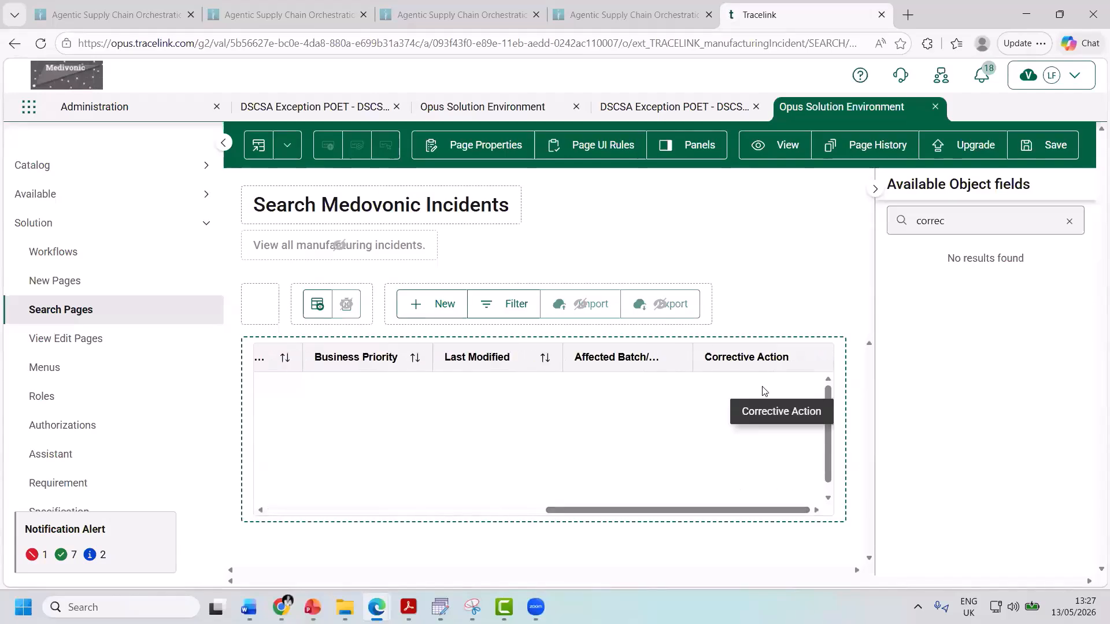
{"action": "left_click_drag", "start_coordinate": [697, 365], "coordinate": [501, 381]}
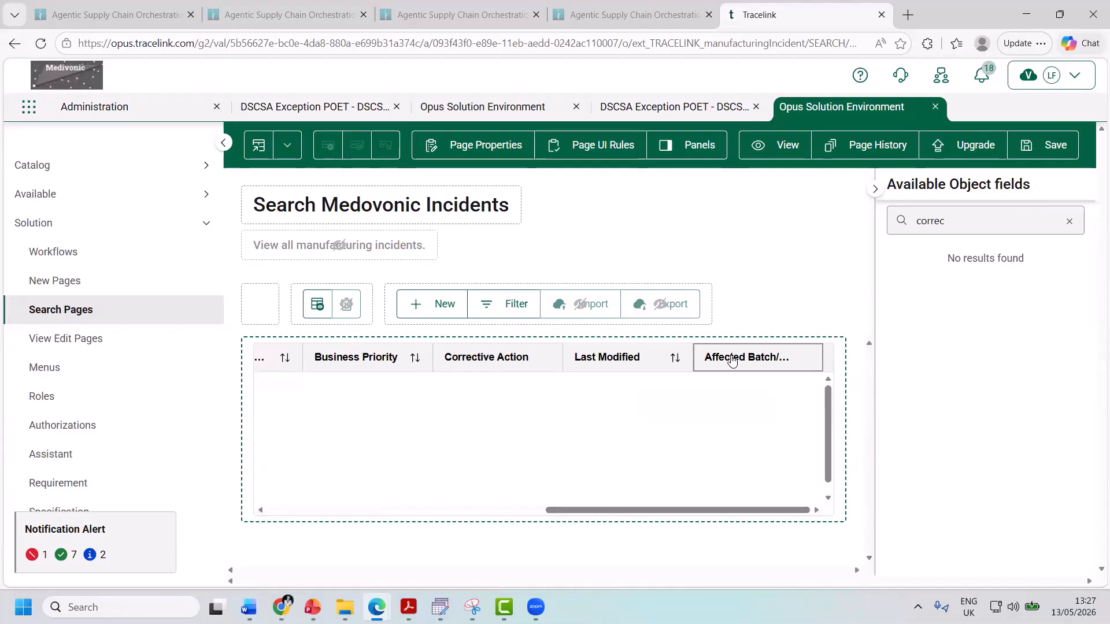
{"action": "left_click_drag", "start_coordinate": [732, 359], "coordinate": [522, 369]}
{"action": "left_click", "coordinate": [759, 239]}
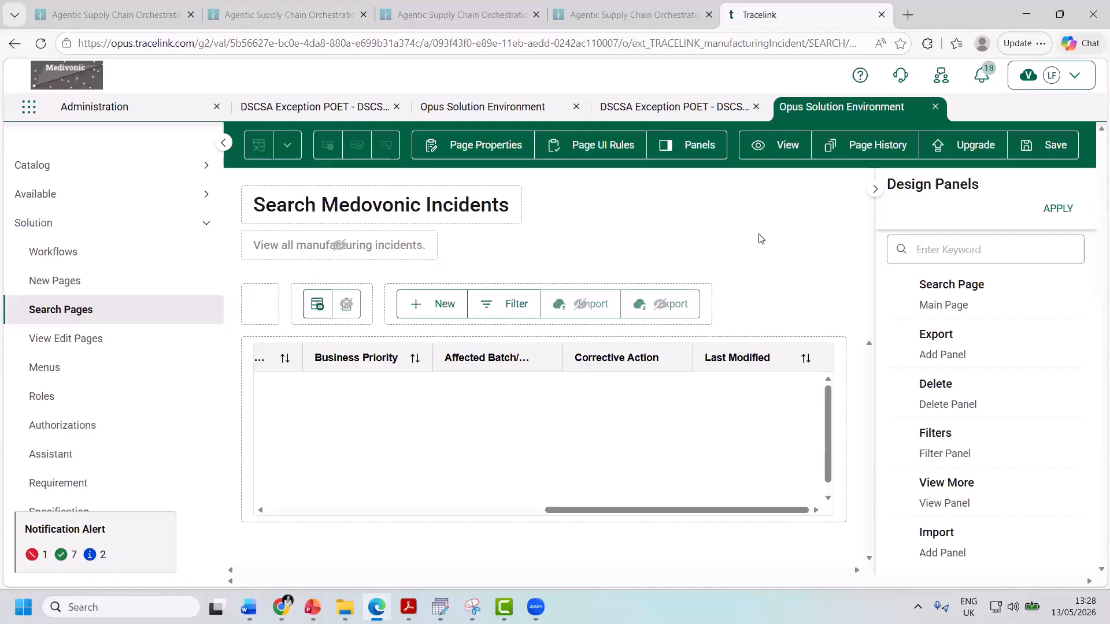
{"action": "left_click", "coordinate": [1055, 147]}
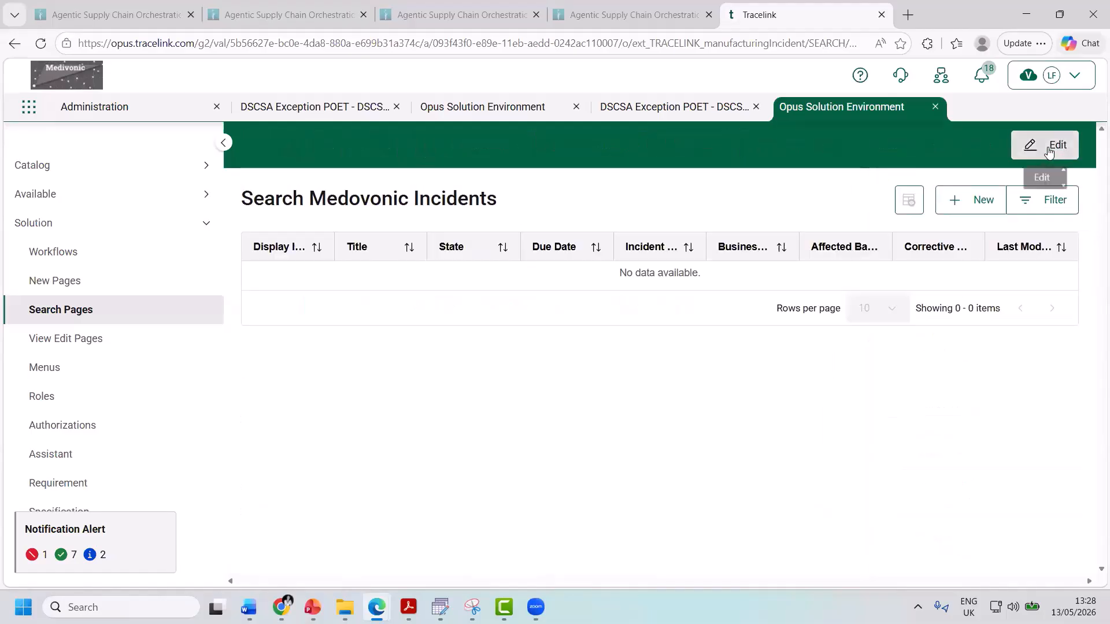
Reopen the search page for editing and load its Filters panel in the designer
{"action": "left_click", "coordinate": [1051, 149]}
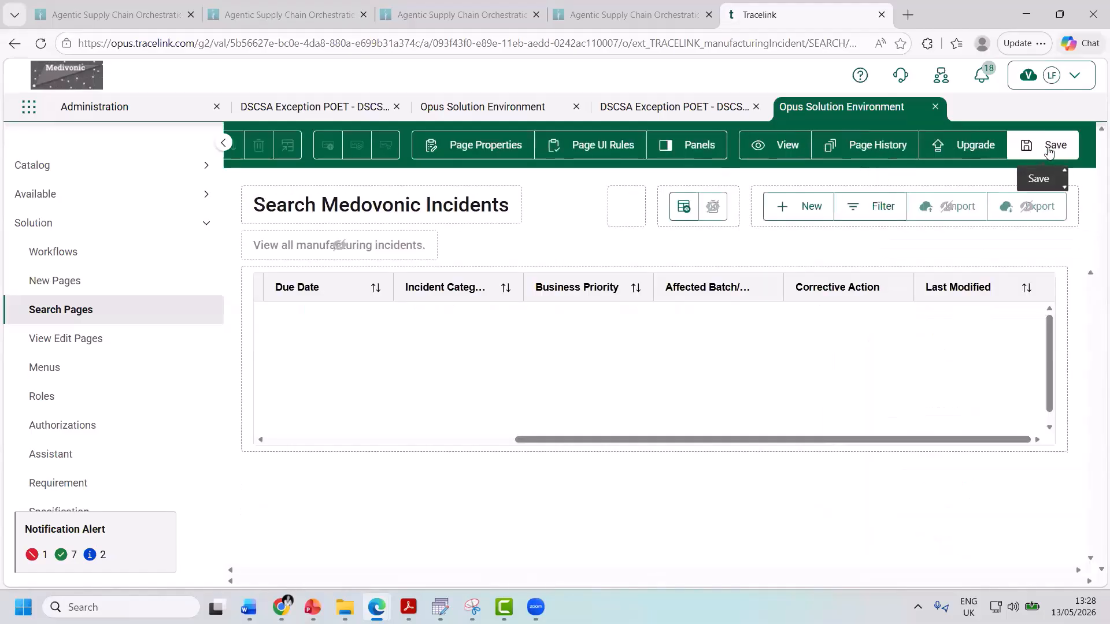
{"action": "left_click", "coordinate": [700, 151]}
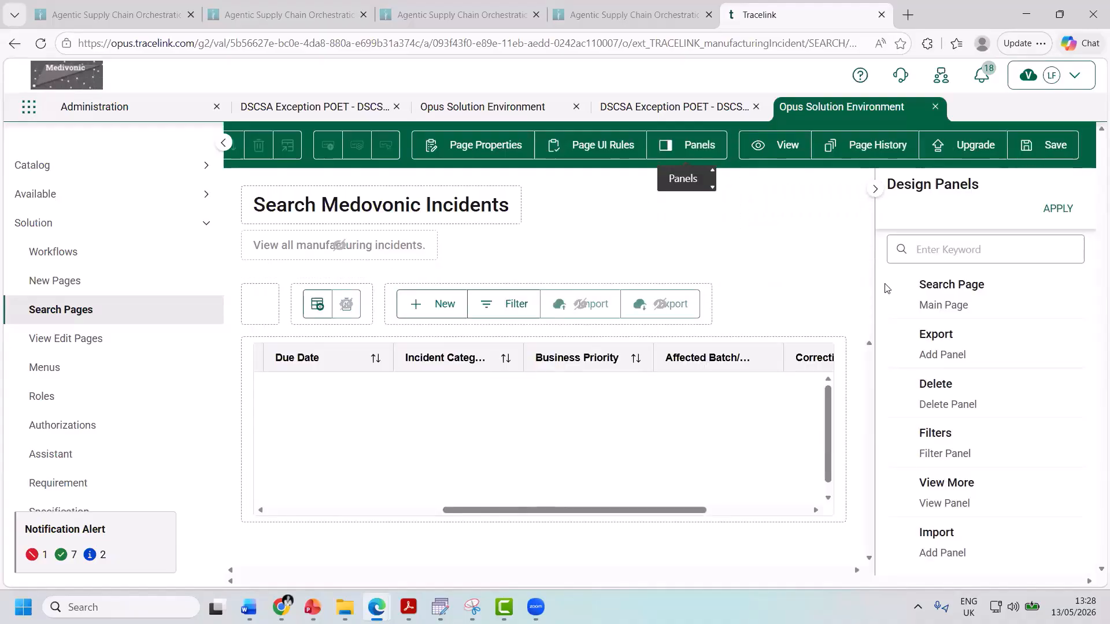
{"action": "left_click", "coordinate": [927, 432]}
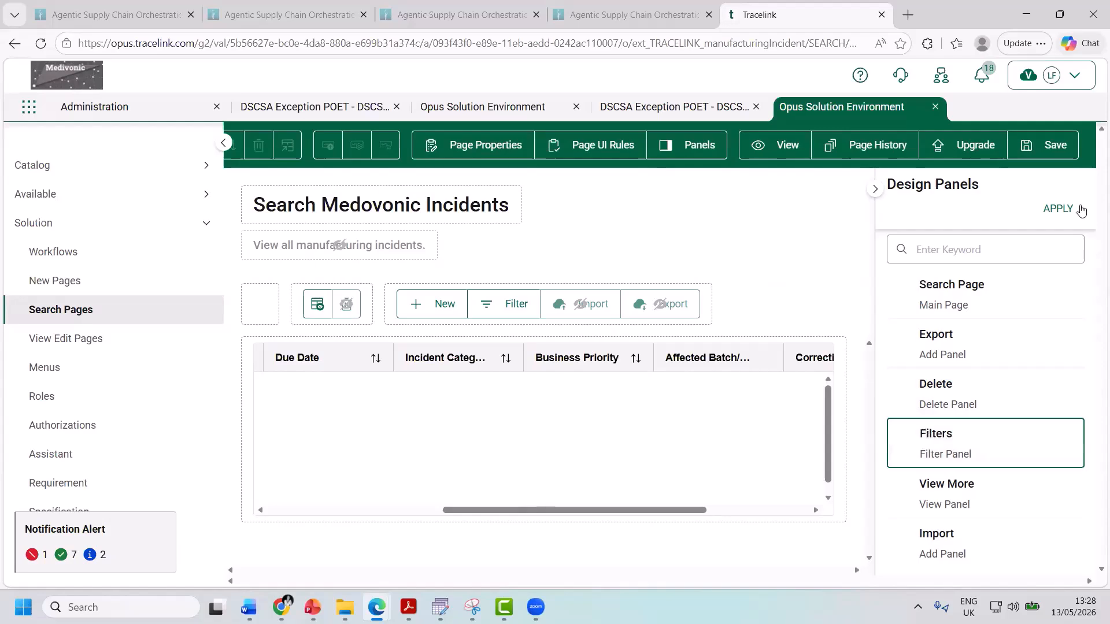
{"action": "left_click", "coordinate": [1064, 209]}
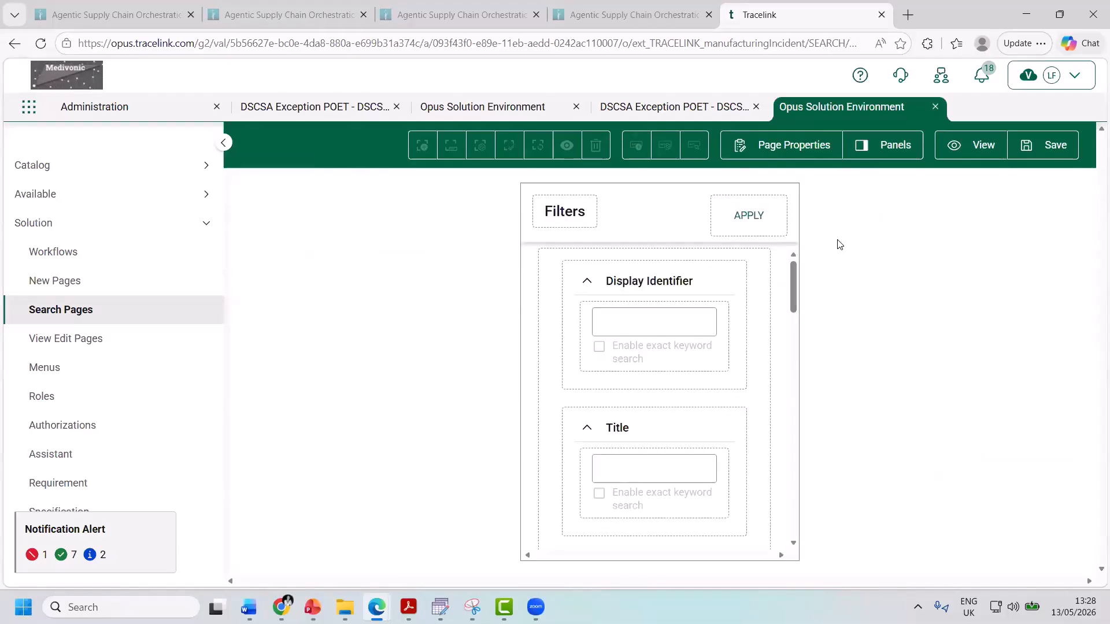
Rename the Title filter section to "Incident Type" and save the Filters panel
{"action": "mouse_move", "coordinate": [686, 283]}
{"action": "left_mouse_down"}
{"action": "mouse_move", "coordinate": [676, 389]}
{"action": "mouse_move", "coordinate": [682, 285]}
{"action": "mouse_move", "coordinate": [675, 389]}
{"action": "mouse_move", "coordinate": [684, 298]}
{"action": "left_mouse_up"}
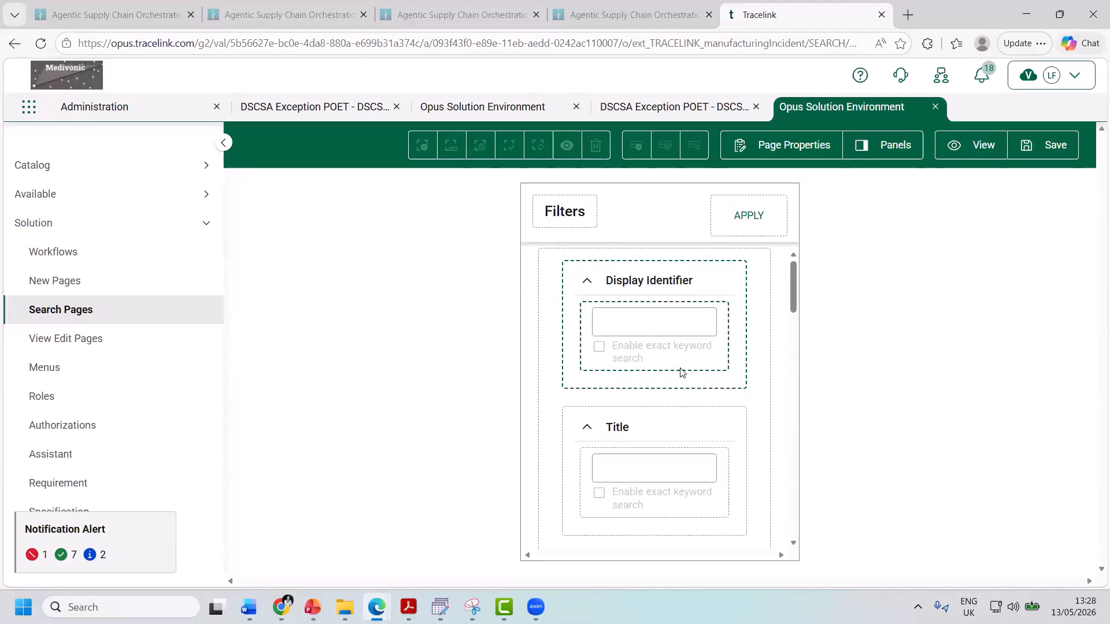
{"action": "left_click", "coordinate": [627, 428]}
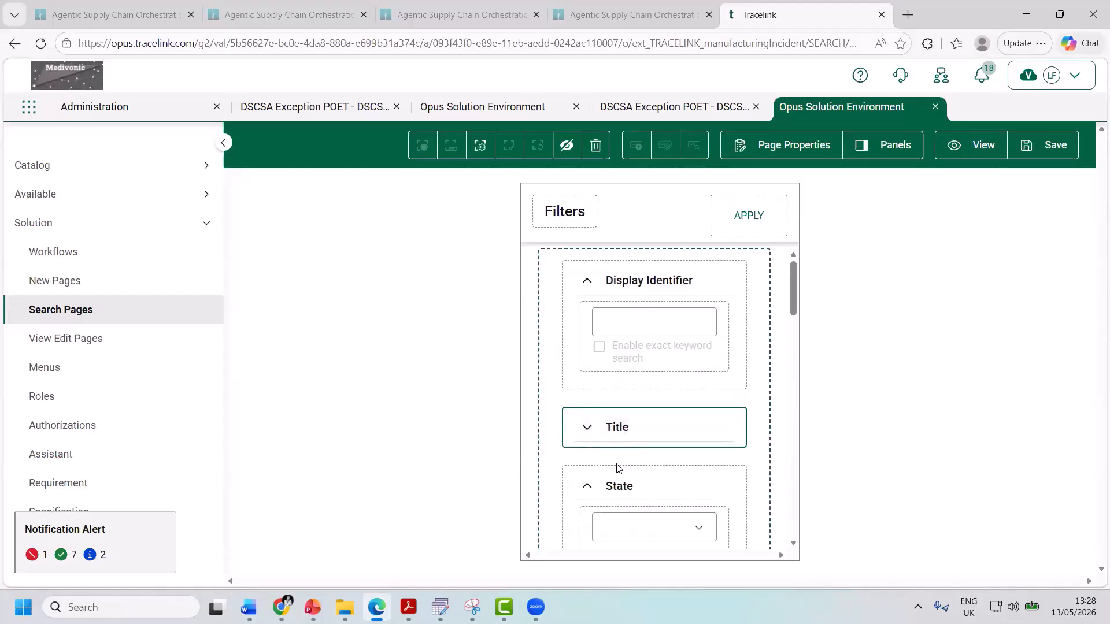
{"action": "left_click", "coordinate": [480, 146]}
{"action": "left_click", "coordinate": [937, 273]}
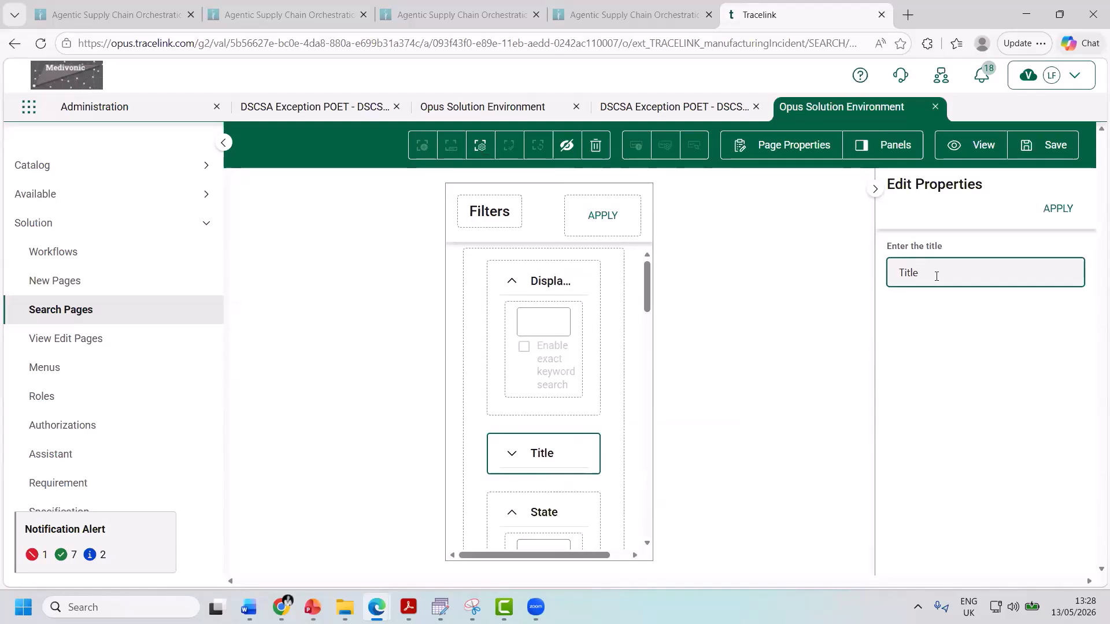
{"action": "key", "text": "BackSpace"}
{"action": "key", "text": "BackSpace"}
{"action": "key", "text": "BackSpace"}
{"action": "key", "text": "BackSpace"}
{"action": "key", "text": "BackSpace"}
{"action": "type", "text": "Incident Type"}
{"action": "left_click", "coordinate": [1052, 215]}
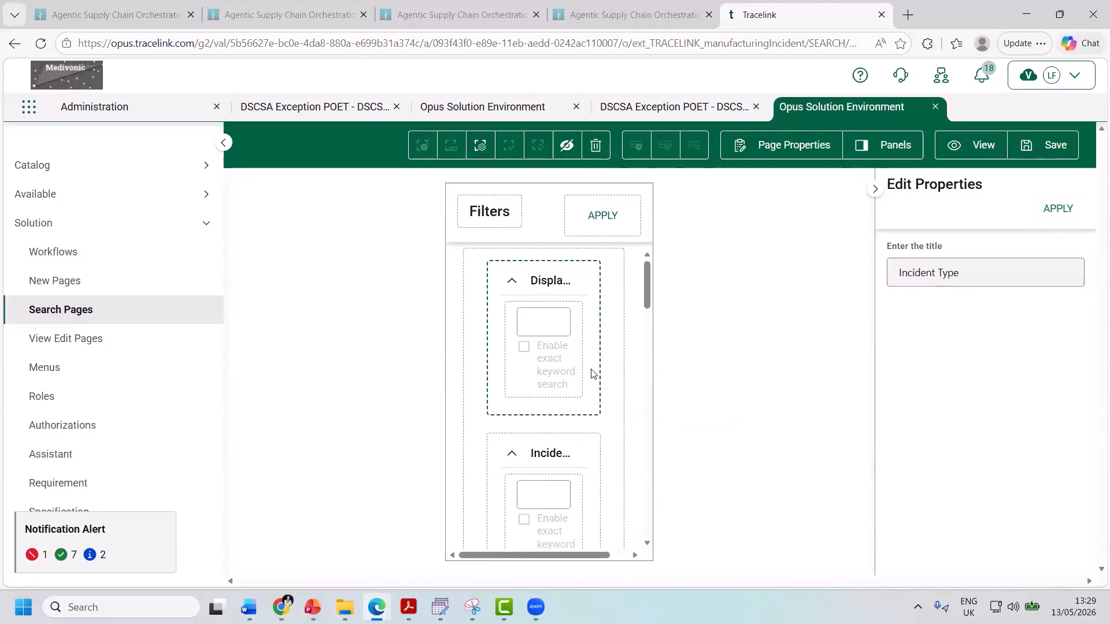
{"action": "scroll", "coordinate": [592, 373], "scroll_direction": "down", "scroll_amount": 1}
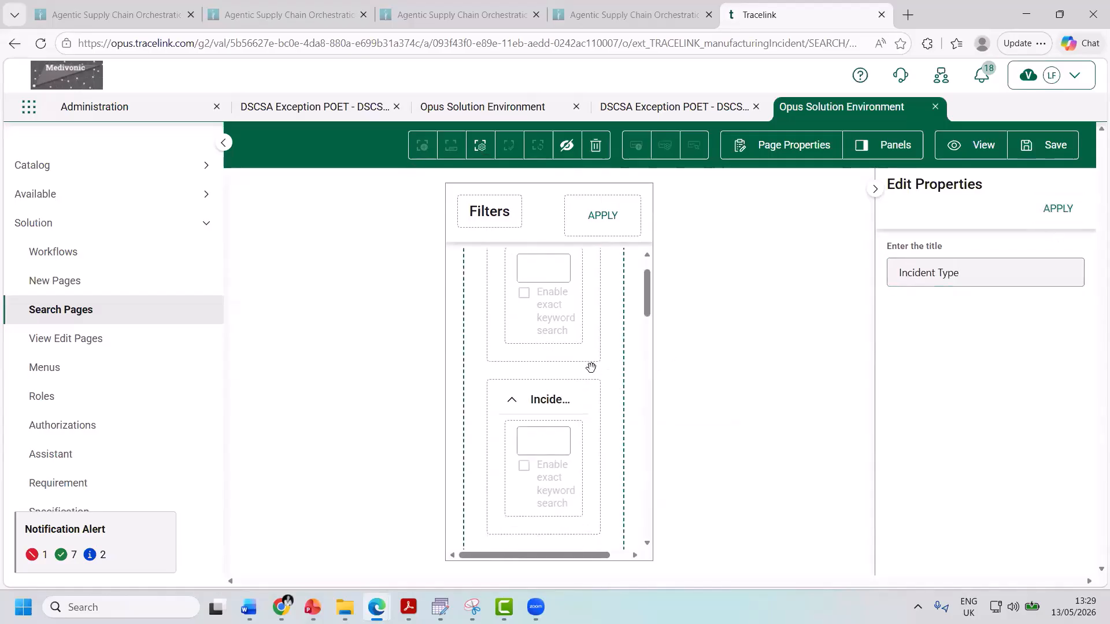
{"action": "left_click", "coordinate": [1051, 152]}
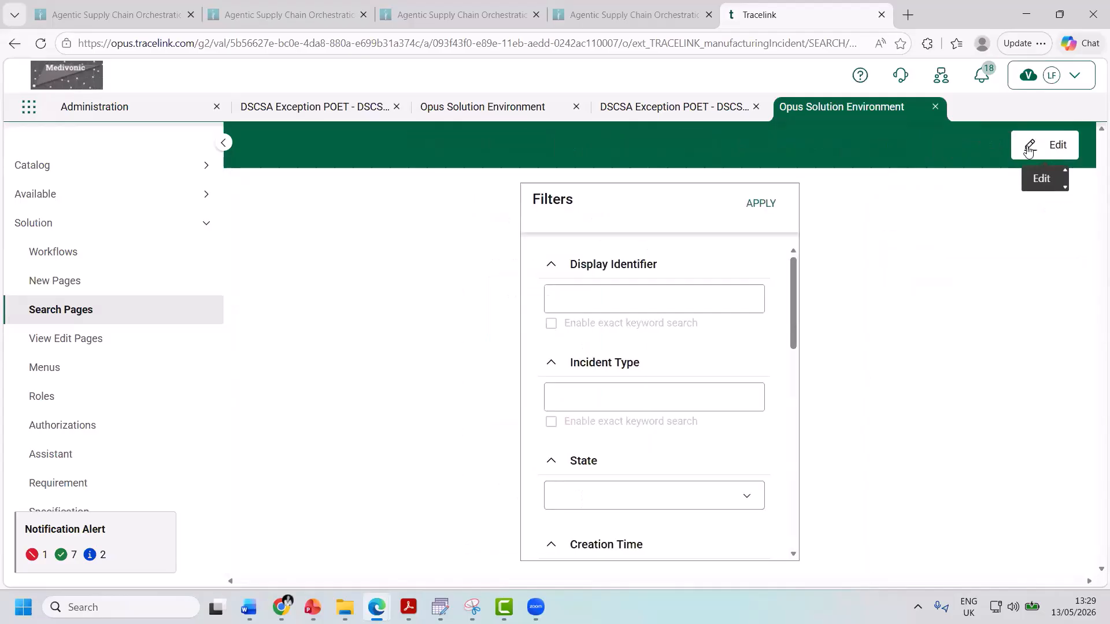
Return the designer to the main page and view the configured search page with its filters
{"action": "left_click", "coordinate": [1028, 149]}
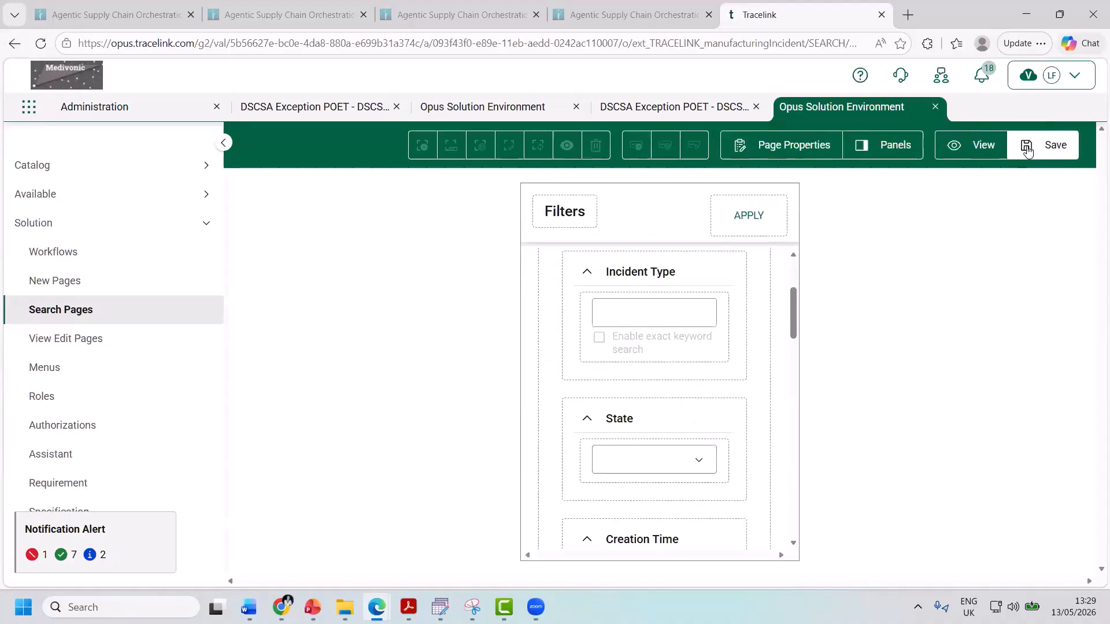
{"action": "left_click", "coordinate": [897, 152]}
{"action": "left_click", "coordinate": [940, 296]}
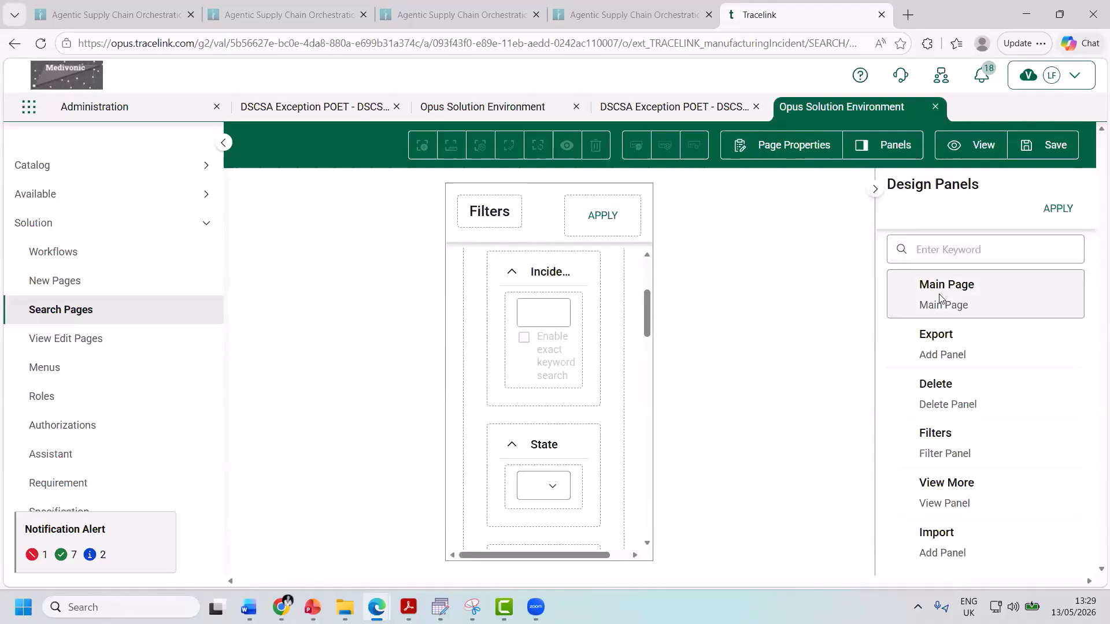
{"action": "left_click", "coordinate": [1049, 216]}
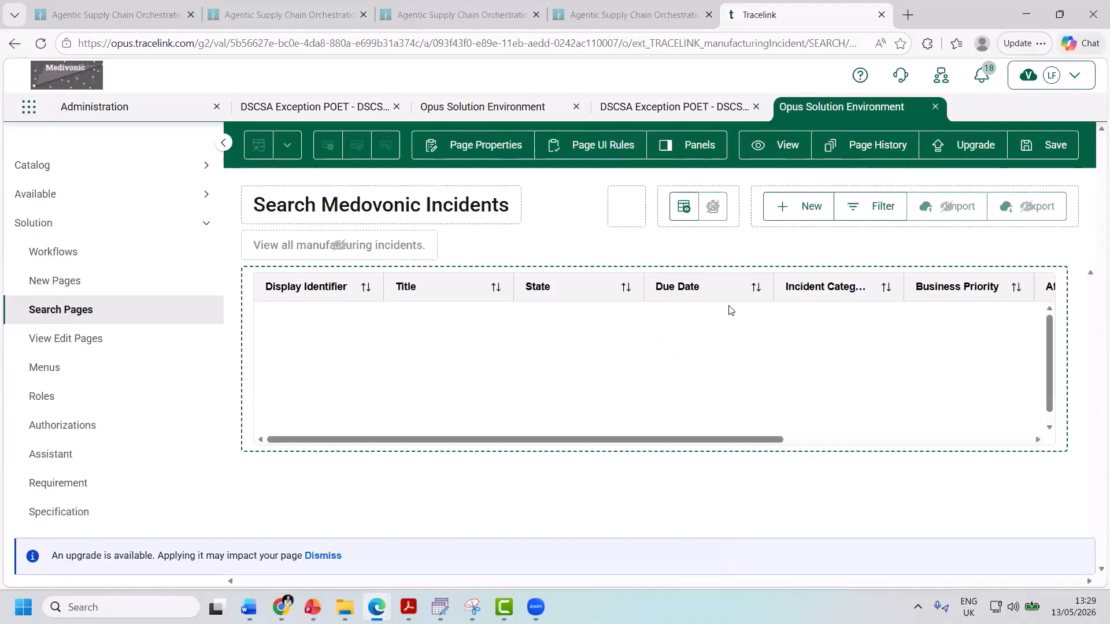
{"action": "left_click", "coordinate": [789, 146]}
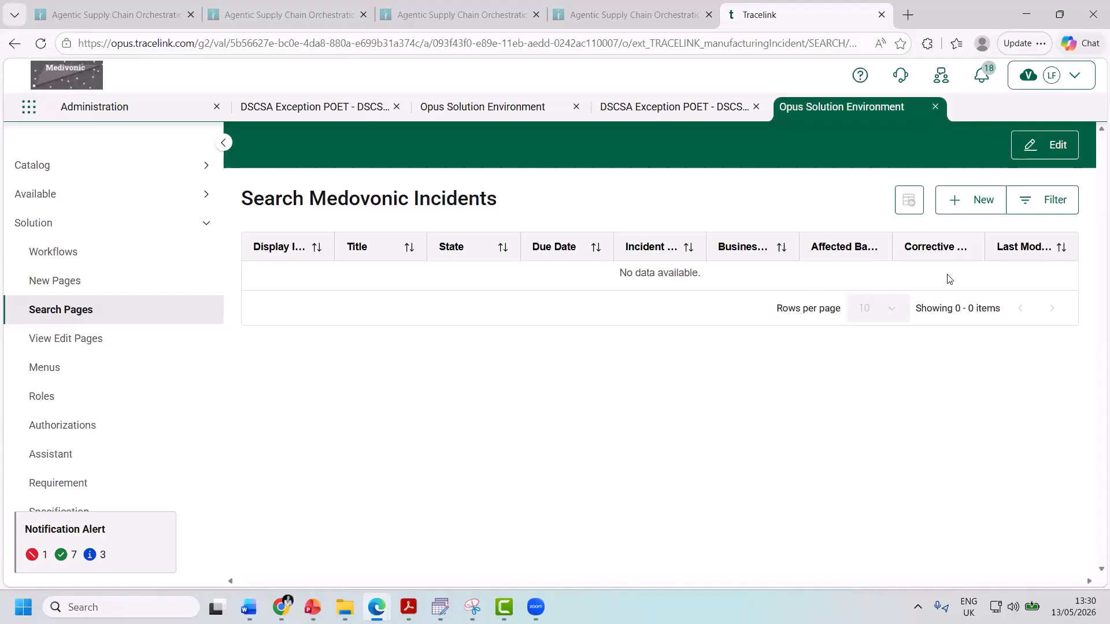
{"action": "left_click", "coordinate": [1050, 201]}
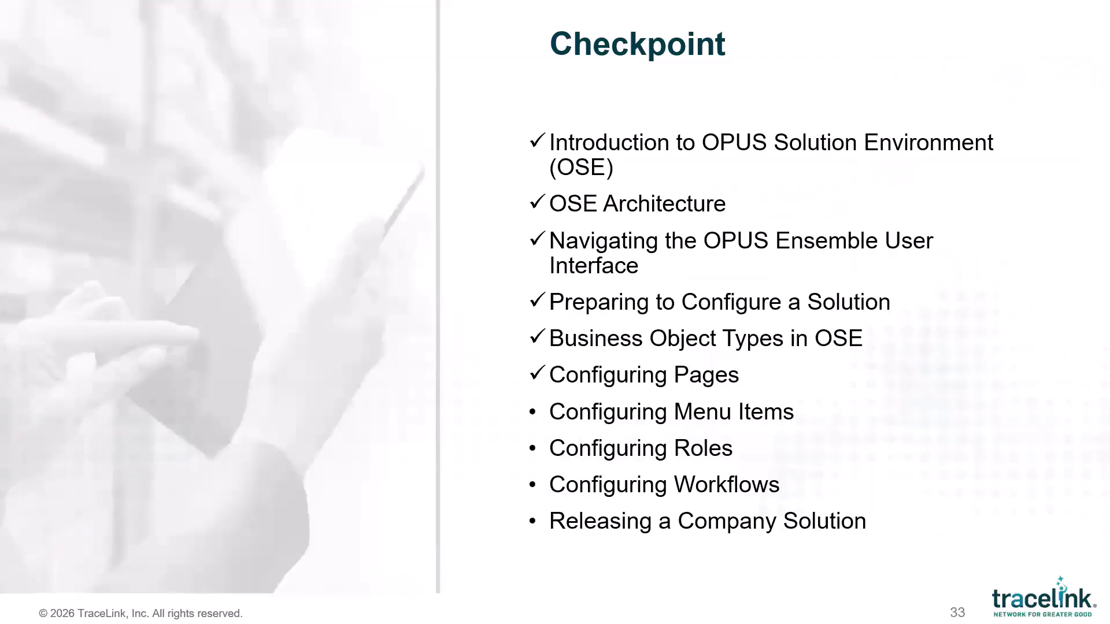
{"action": "key", "text": "Right"}
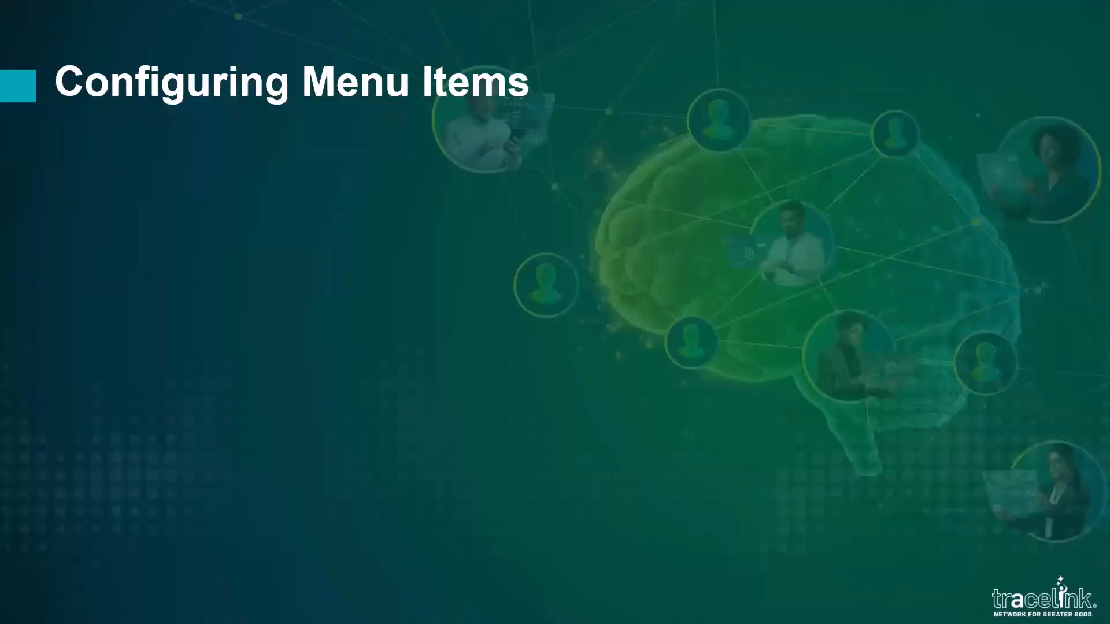
{"action": "key", "text": "Right"}
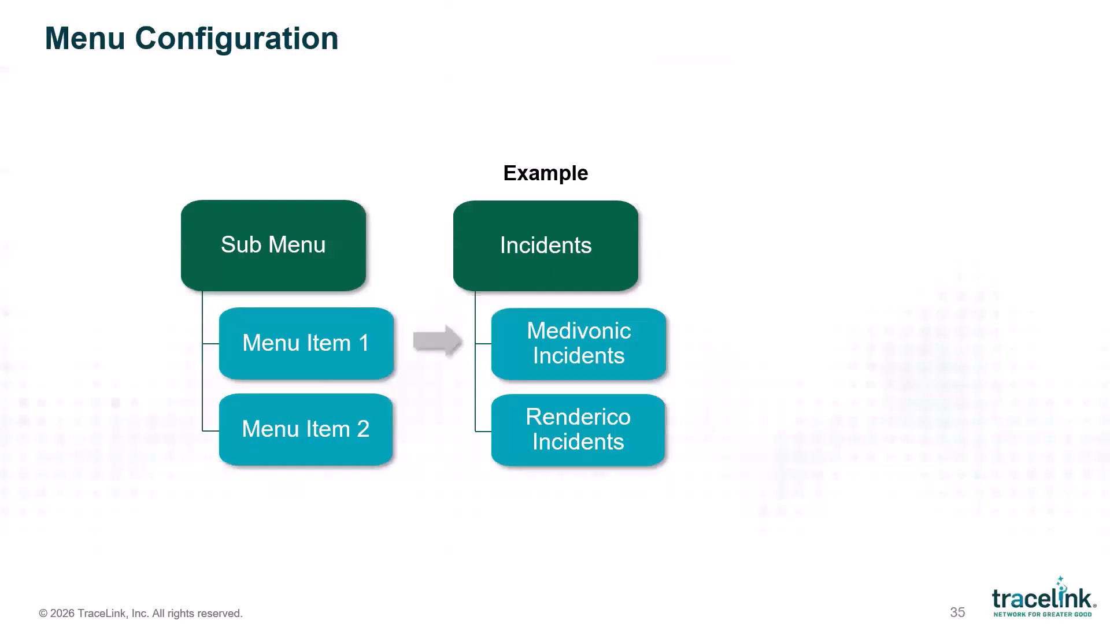
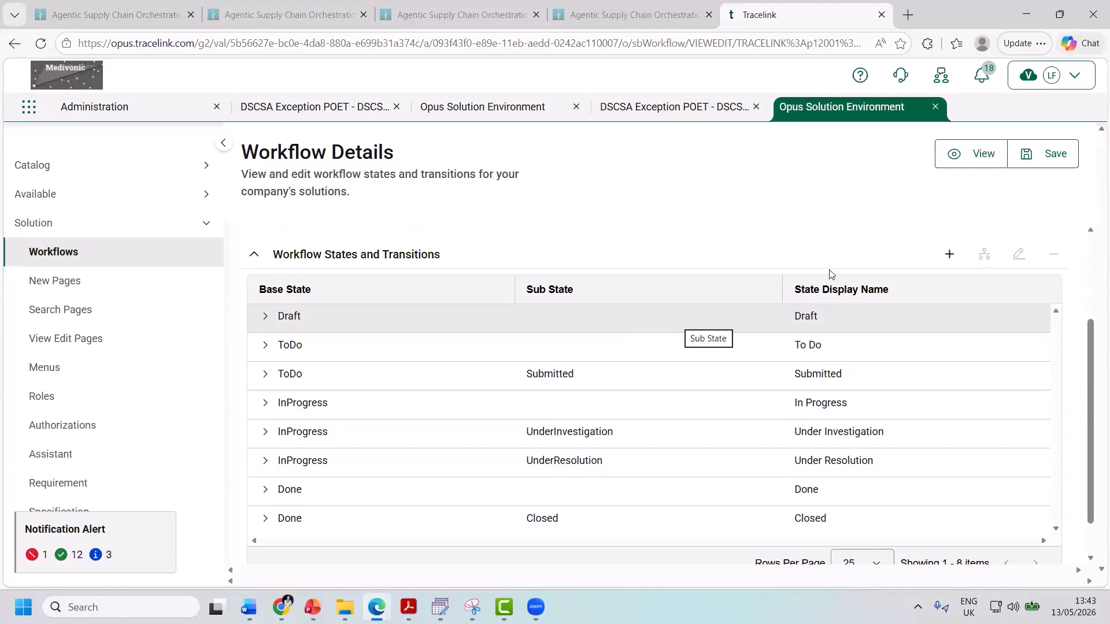
Add a sub state DEMO with display name DEMO under the Draft base state of the workflow
{"action": "left_click", "coordinate": [944, 265]}
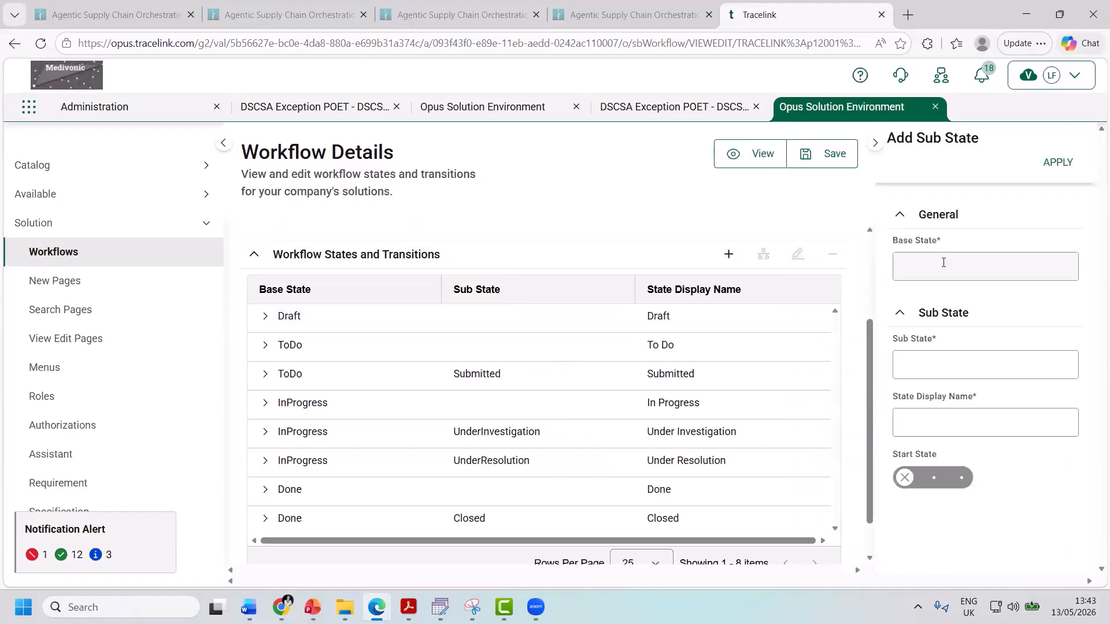
{"action": "left_click", "coordinate": [944, 263]}
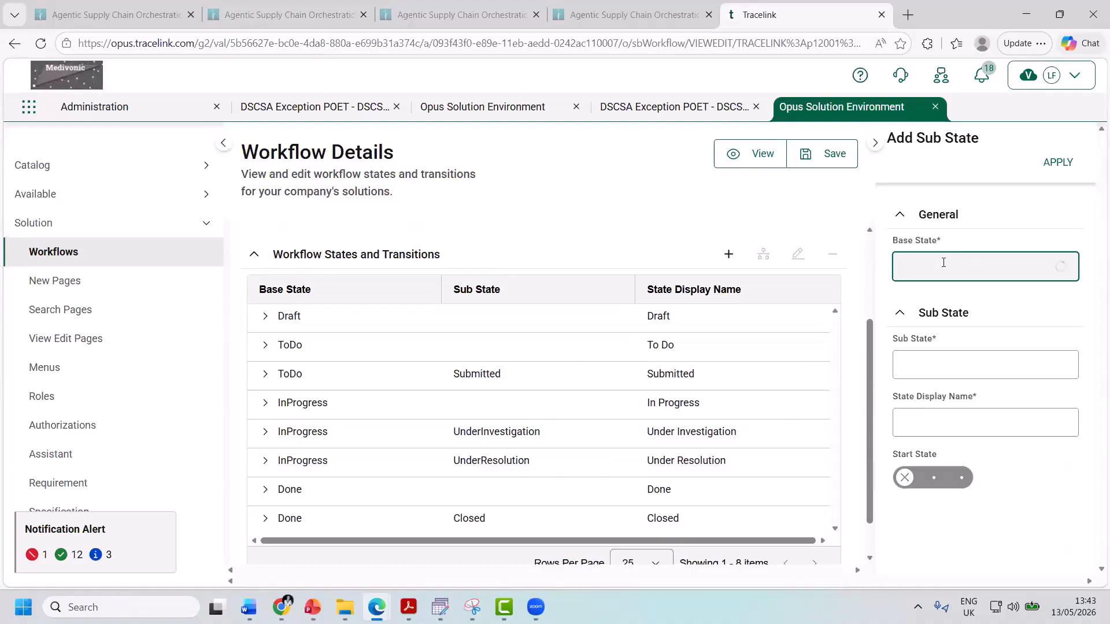
{"action": "left_click", "coordinate": [1035, 372]}
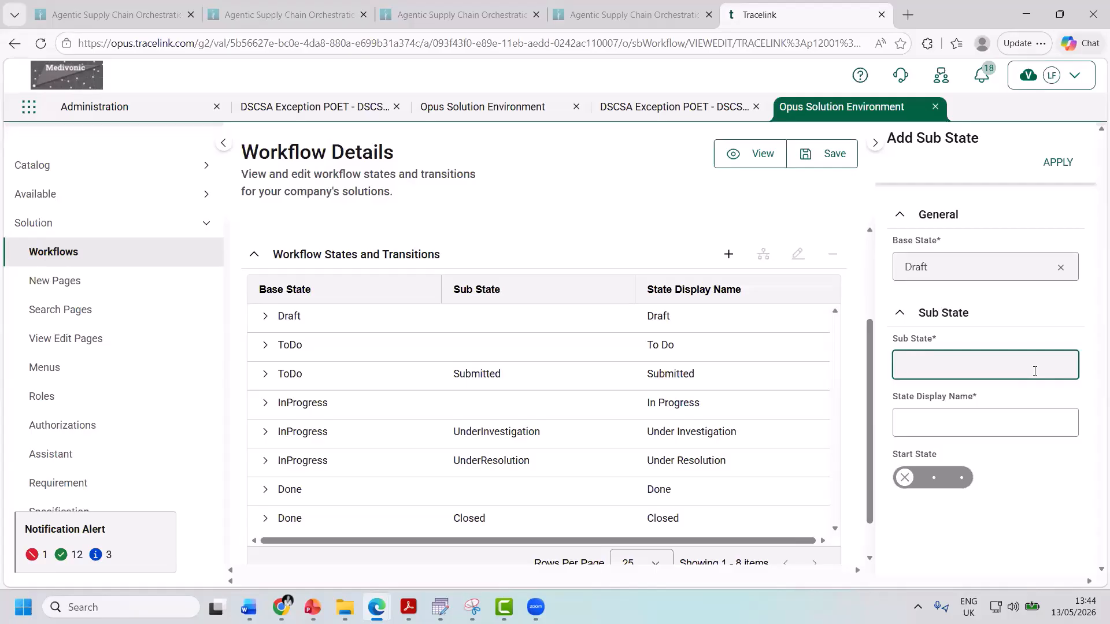
{"action": "type", "text": "DEMO"}
{"action": "left_click", "coordinate": [943, 419]}
{"action": "type", "text": "DEMO"}
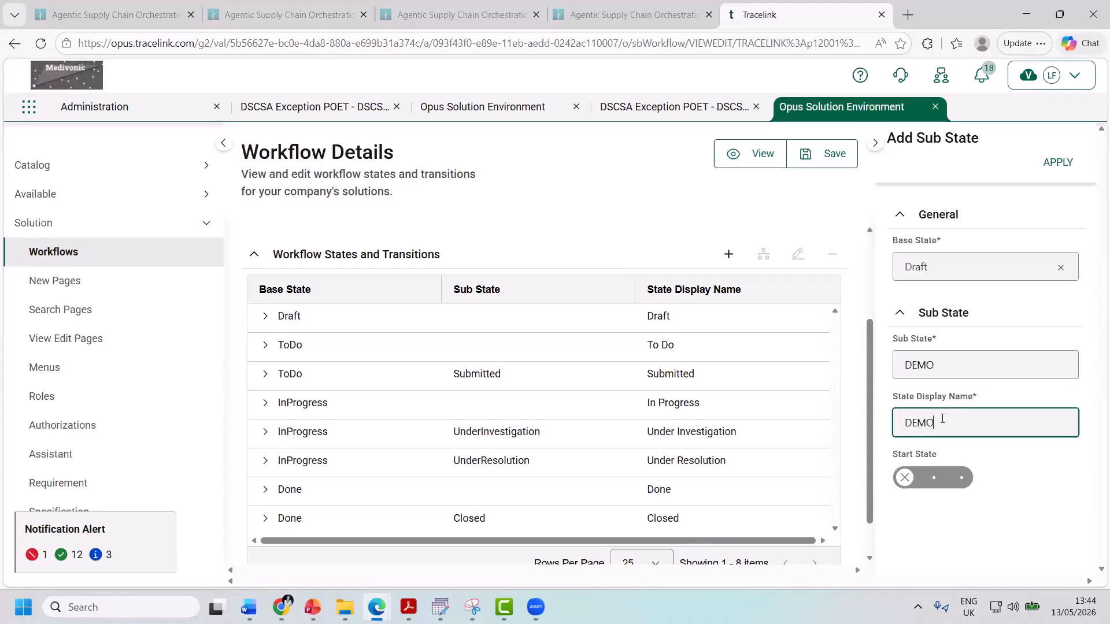
{"action": "left_click", "coordinate": [906, 479]}
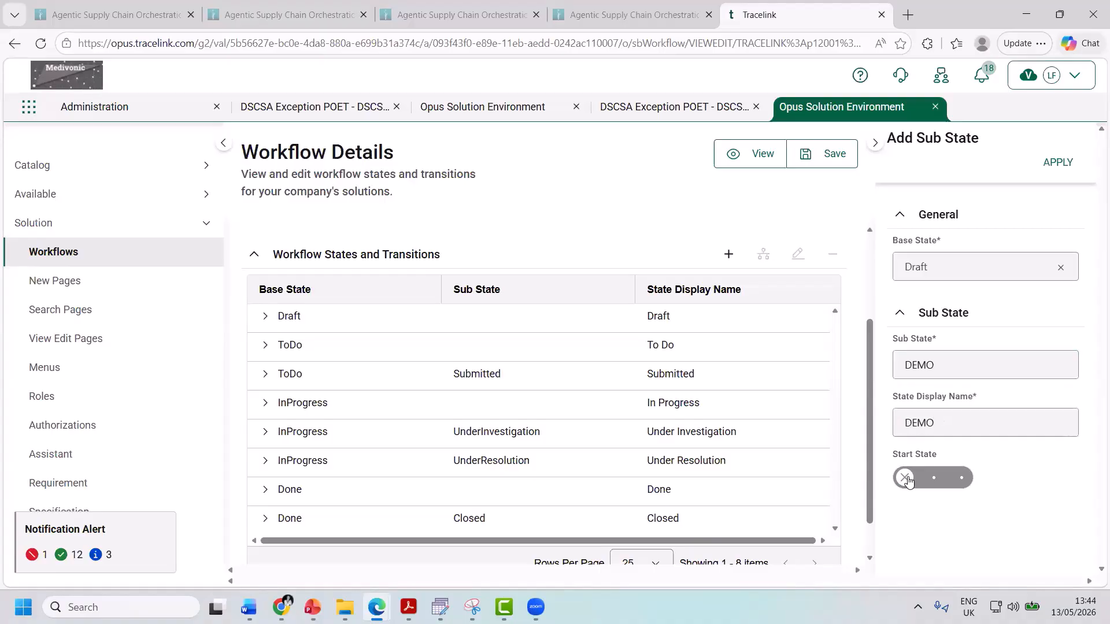
{"action": "left_click", "coordinate": [906, 479]}
{"action": "left_click", "coordinate": [1060, 161]}
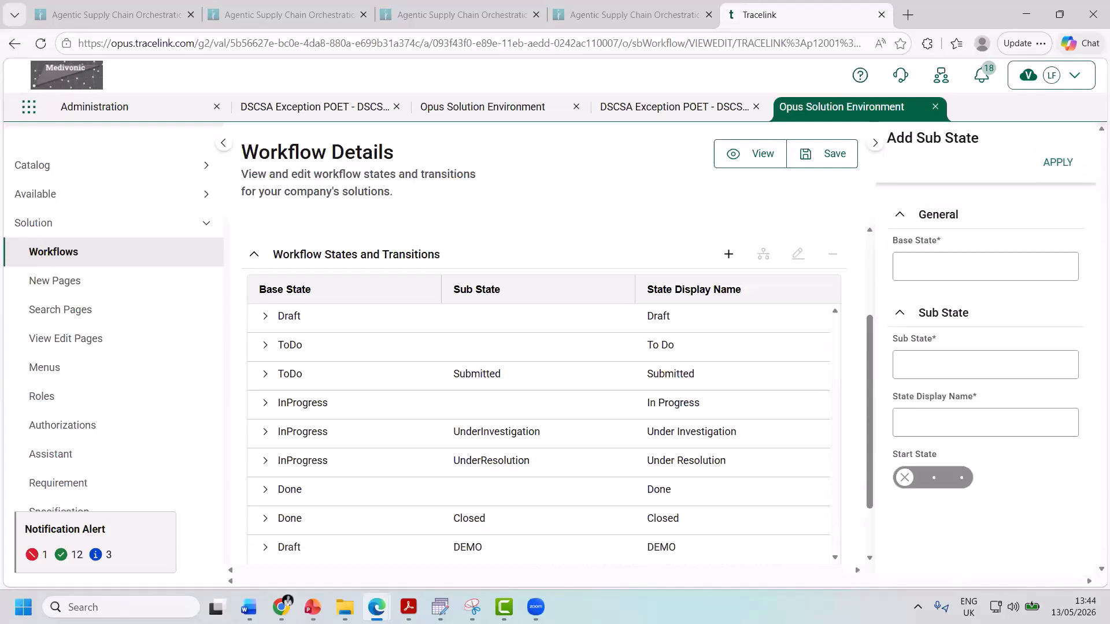
Add a transition from the DEMO sub state to the Closed state
{"action": "key", "text": "alt+Tab"}
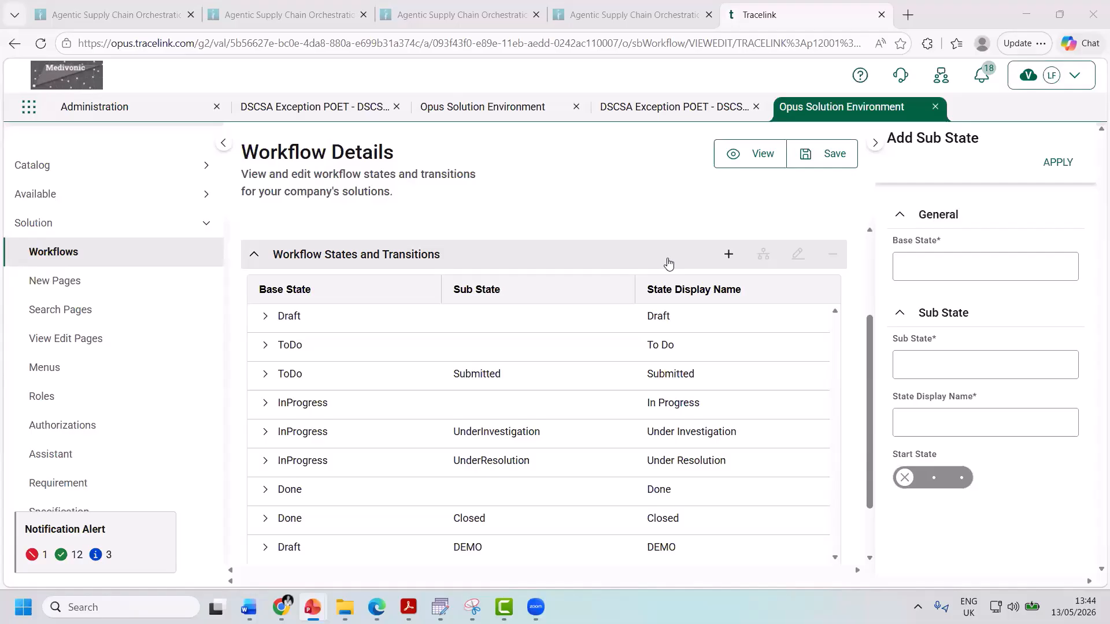
{"action": "left_click", "coordinate": [763, 254]}
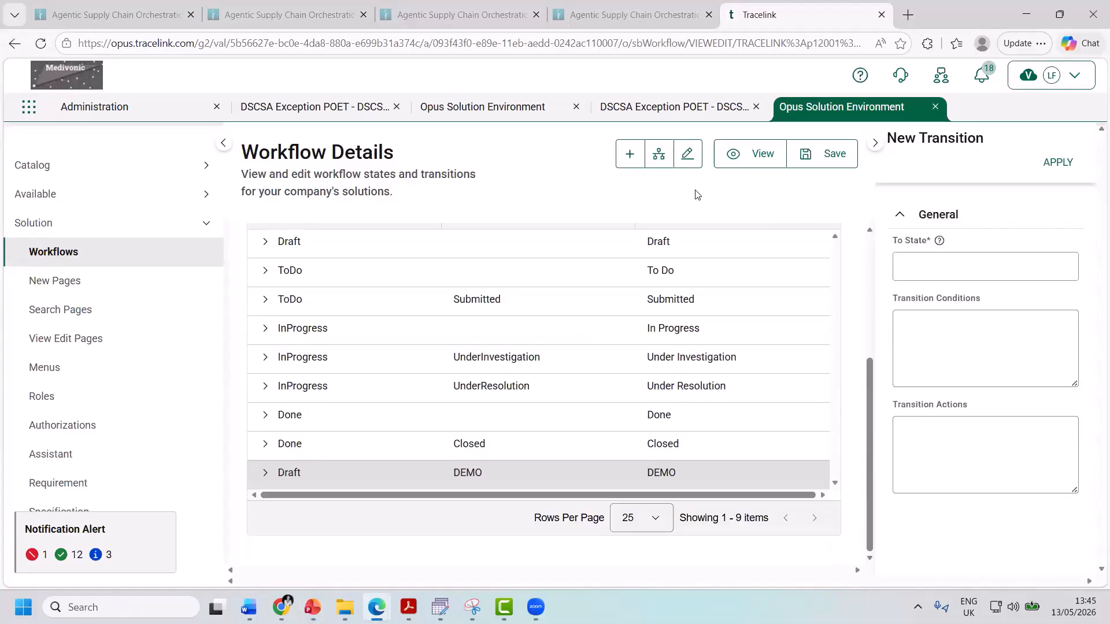
{"action": "left_click", "coordinate": [911, 267]}
{"action": "type", "text": "CLO"}
{"action": "left_click", "coordinate": [927, 322]}
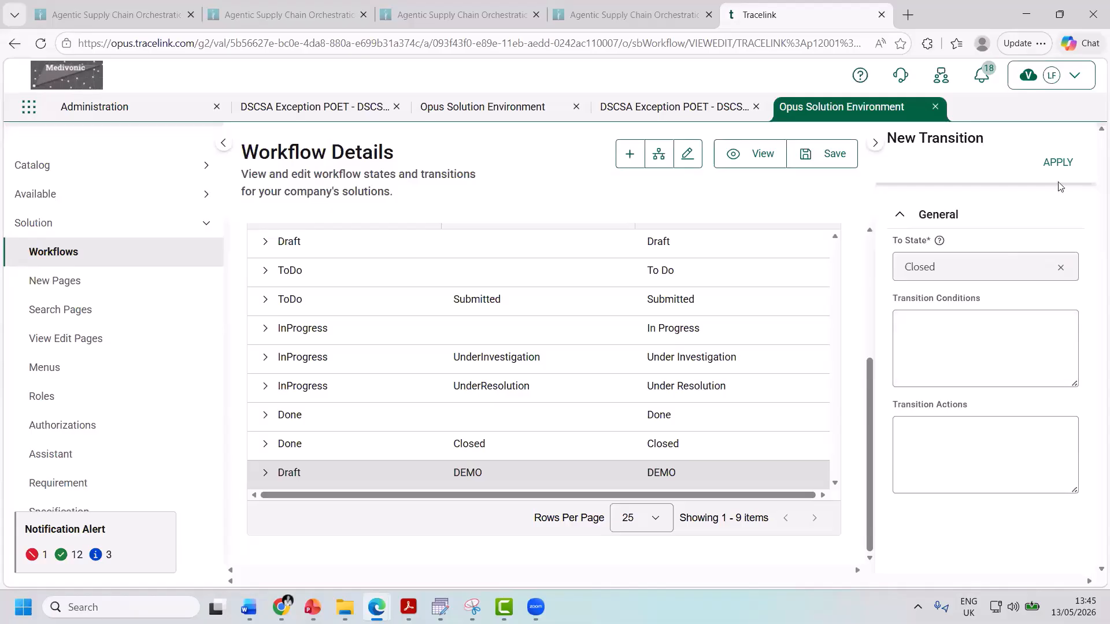
{"action": "left_click", "coordinate": [1058, 163]}
Add a transition from the DEMO sub state to Submitted and review the DEMO transitions
{"action": "left_click", "coordinate": [931, 271]}
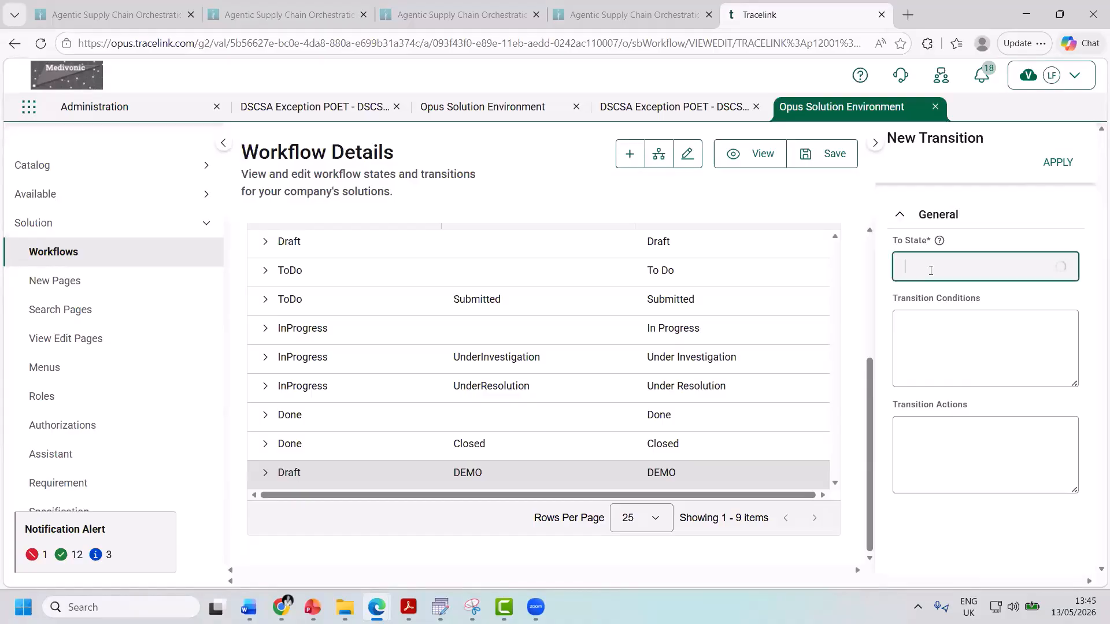
{"action": "type", "text": "SUBMITT"}
{"action": "left_click", "coordinate": [928, 319]}
{"action": "left_click", "coordinate": [1059, 163]}
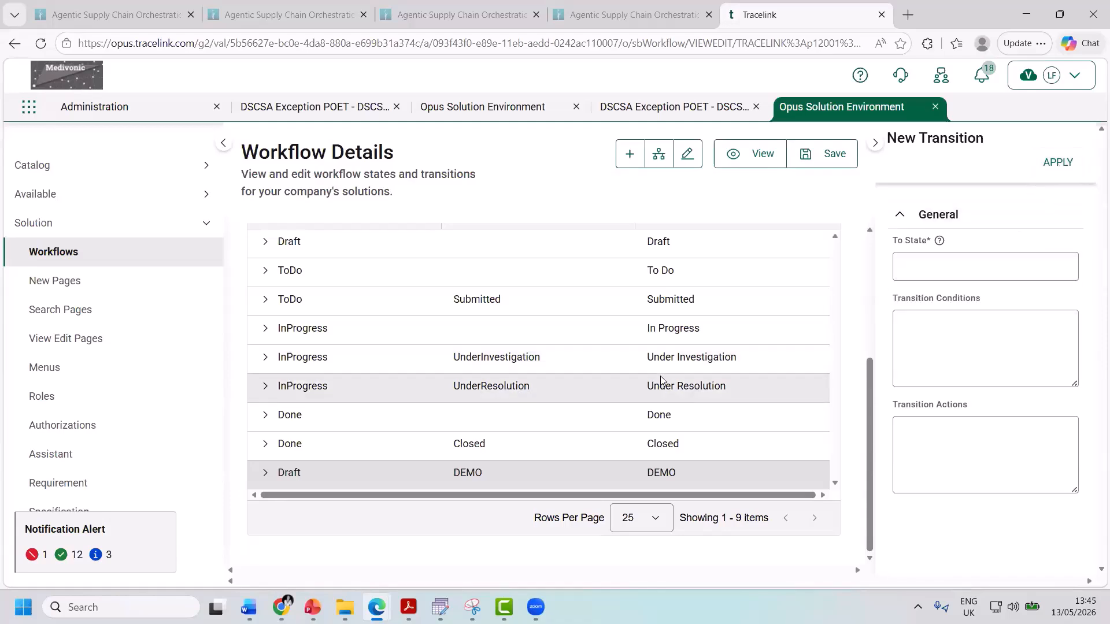
{"action": "left_click", "coordinate": [265, 472]}
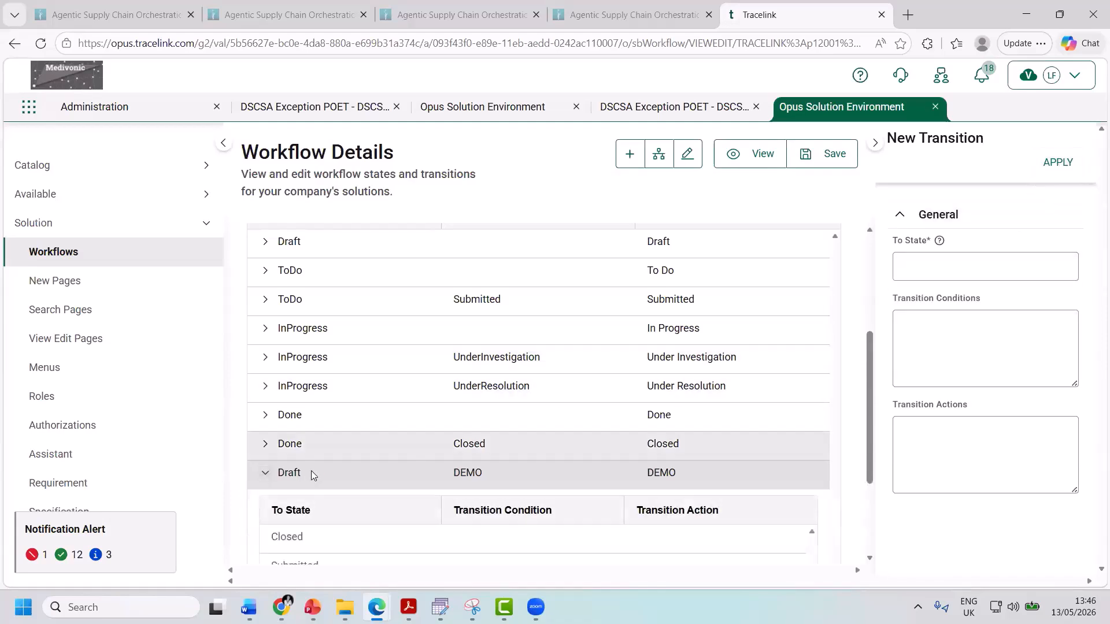
{"action": "scroll", "coordinate": [311, 471], "scroll_direction": "down", "scroll_amount": 1}
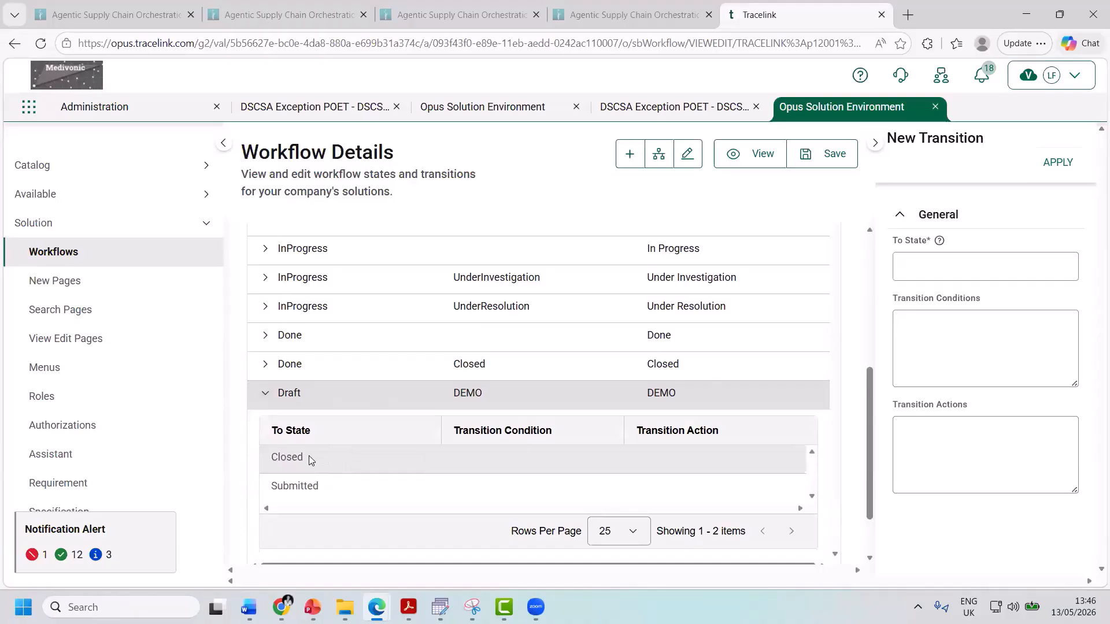
{"action": "left_click", "coordinate": [263, 395]}
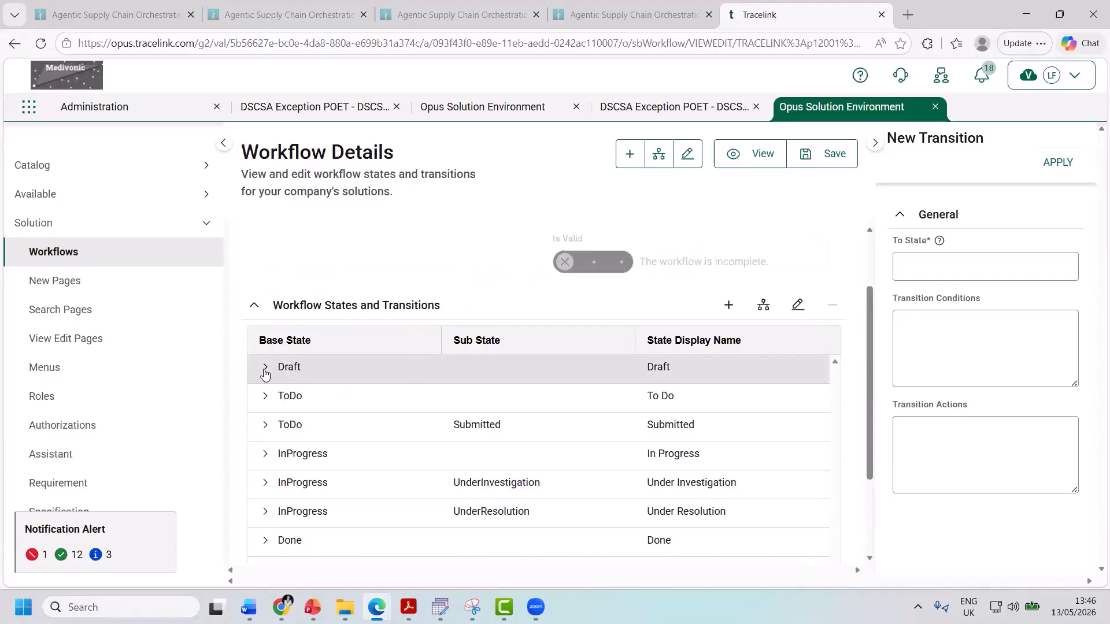
Remove the Submitted and Closed transitions from the base Draft state
{"action": "left_click", "coordinate": [265, 373]}
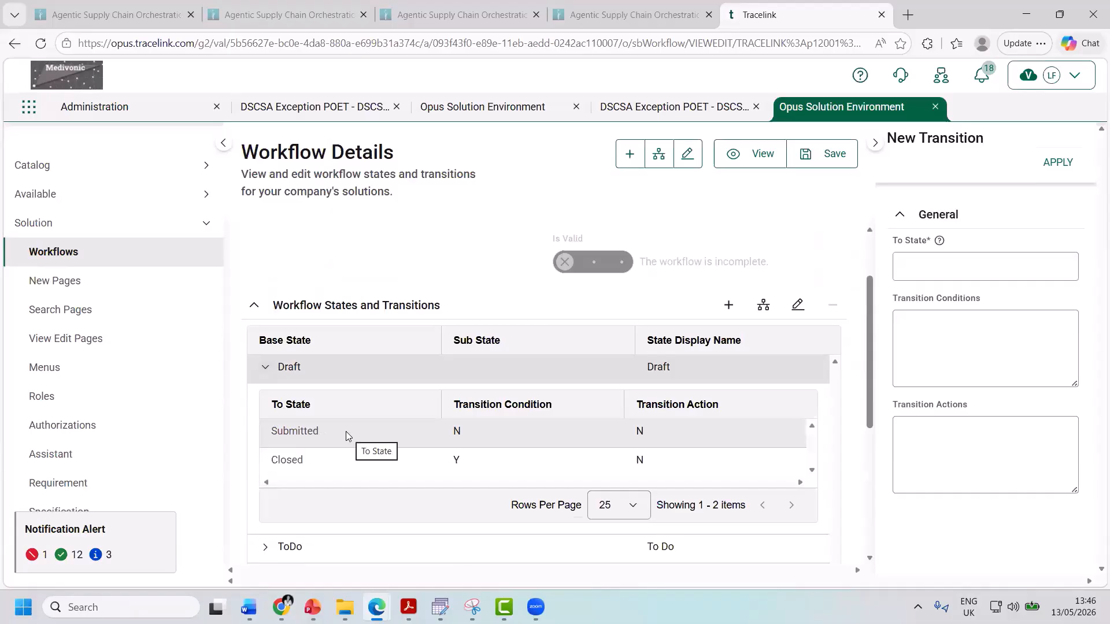
{"action": "left_click", "coordinate": [345, 431]}
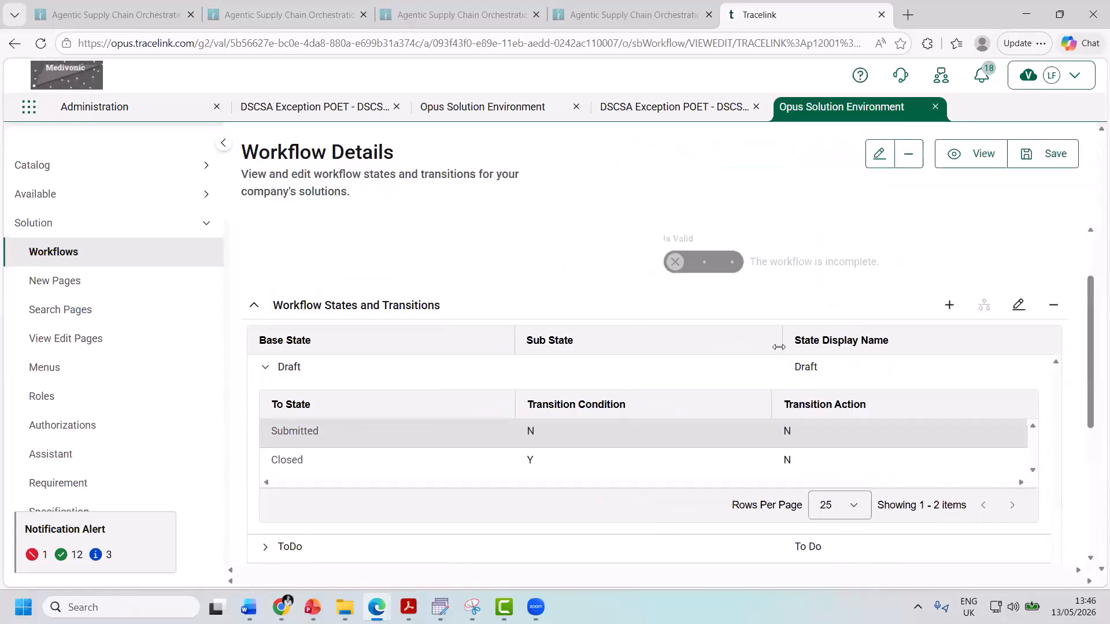
{"action": "left_click", "coordinate": [1054, 307]}
{"action": "left_click", "coordinate": [1055, 163]}
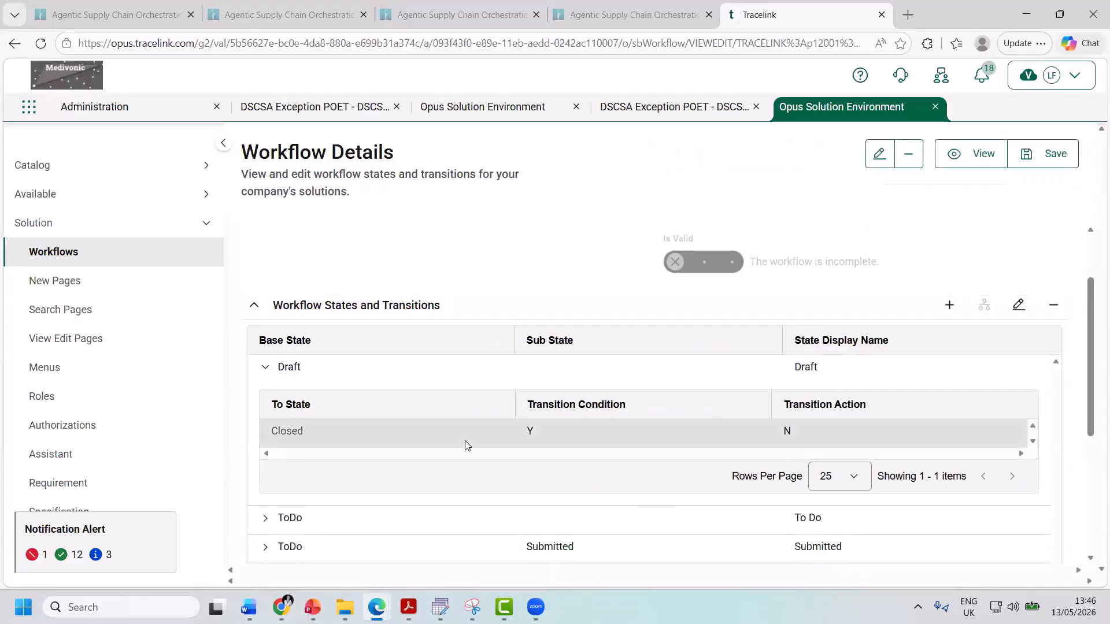
{"action": "left_click", "coordinate": [1059, 309]}
{"action": "left_click", "coordinate": [1064, 165]}
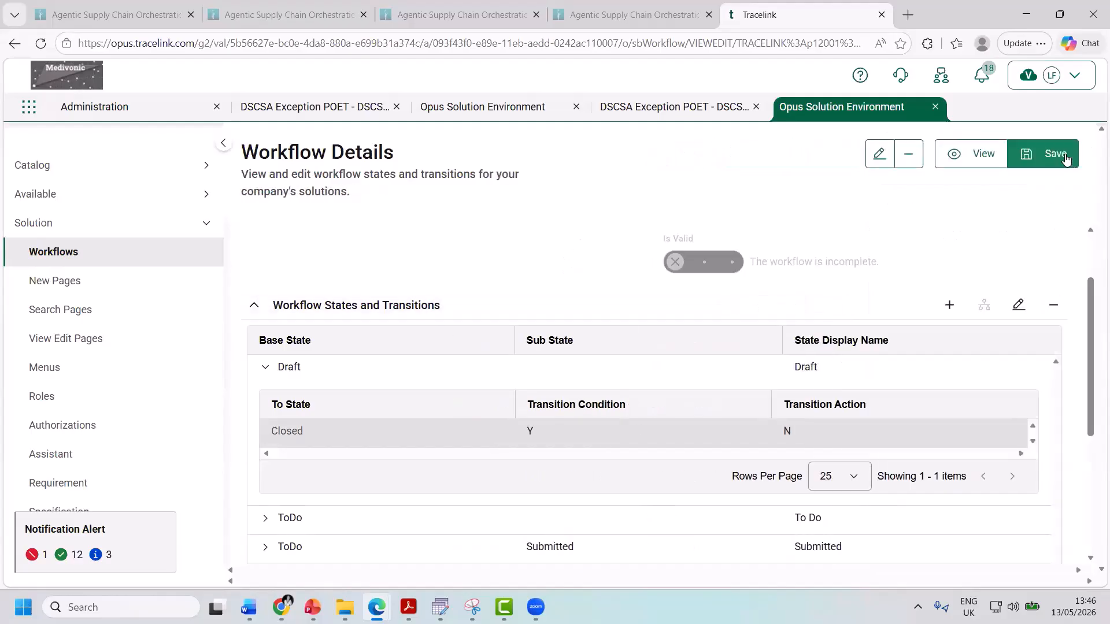
Add a sub state REVIEW with display name REVIEW under Draft, enable it as a start state, and save the workflow
{"action": "scroll", "coordinate": [625, 475], "scroll_direction": "down", "scroll_amount": 4}
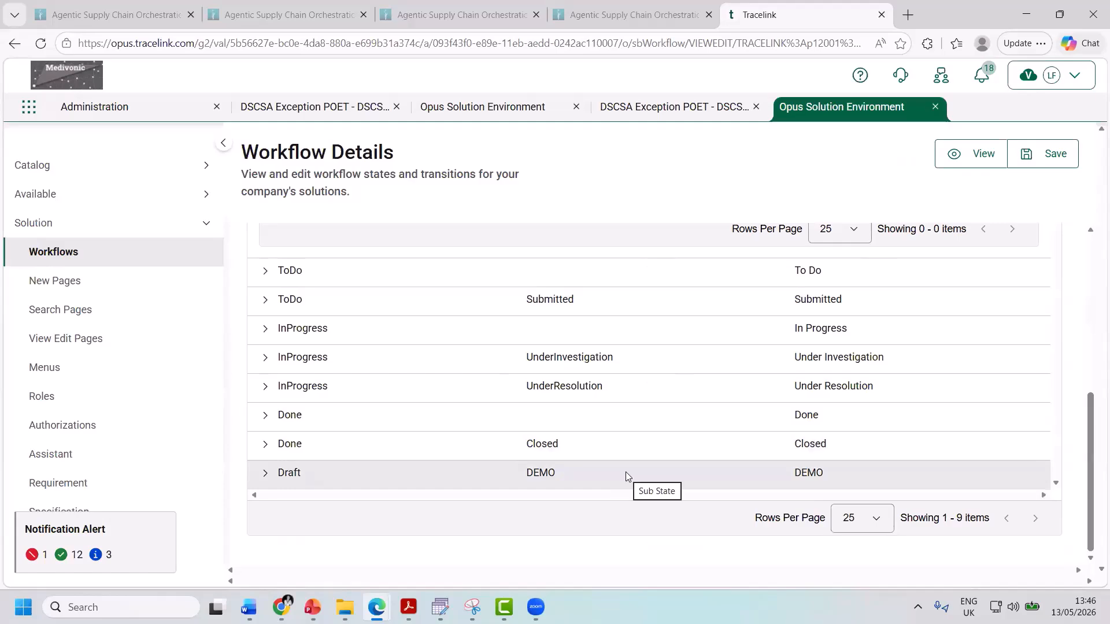
{"action": "left_click", "coordinate": [626, 472]}
{"action": "left_click", "coordinate": [853, 158]}
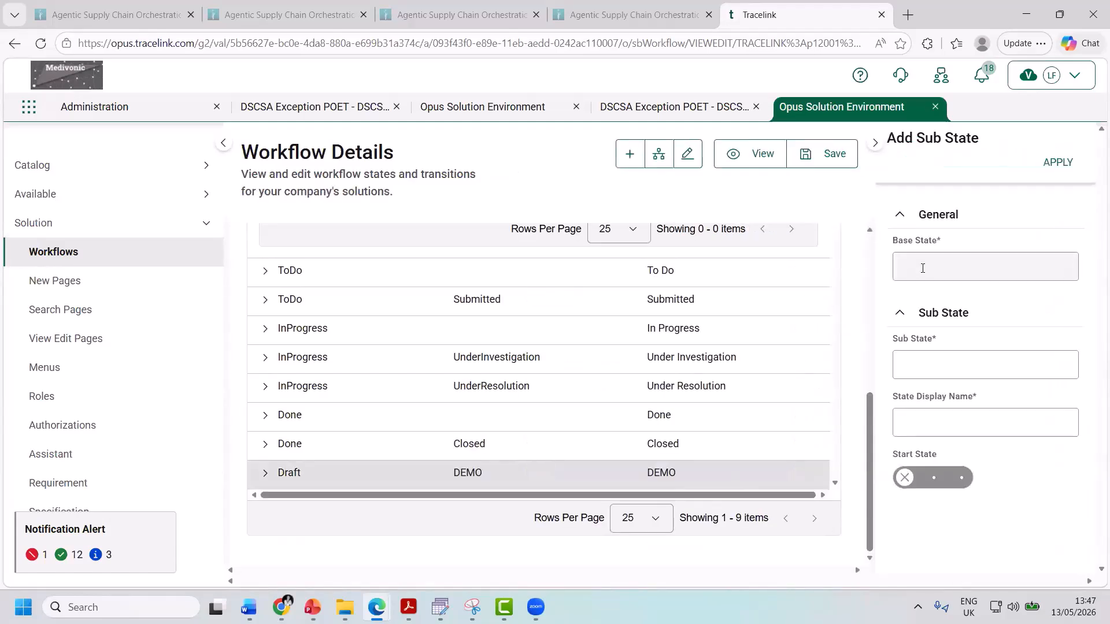
{"action": "left_click", "coordinate": [923, 269]}
{"action": "type", "text": "Draft"}
{"action": "left_click", "coordinate": [936, 361]}
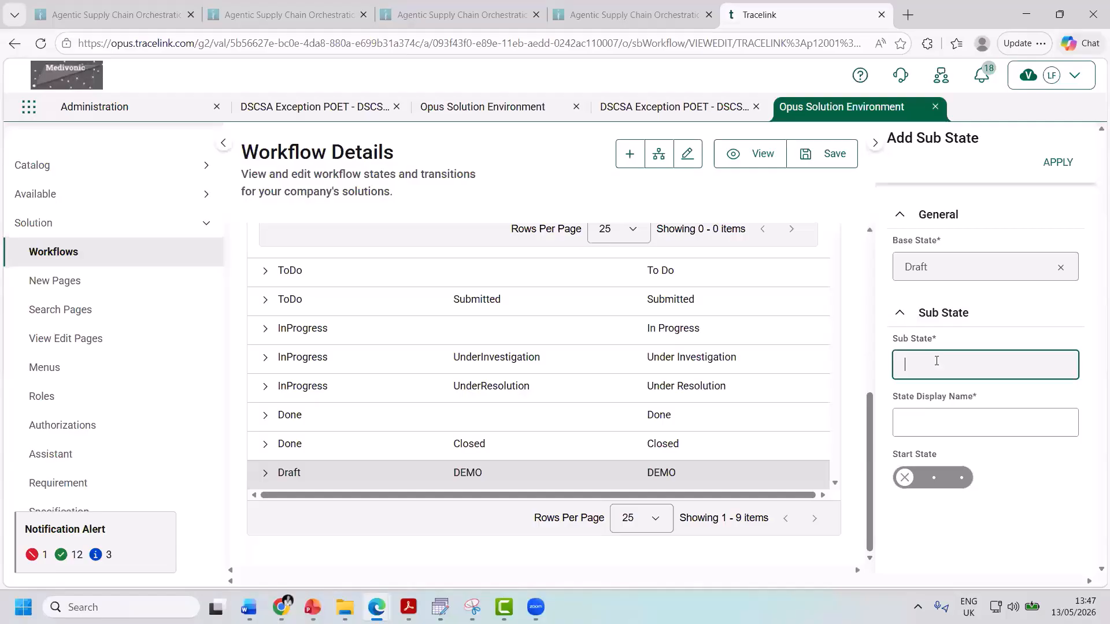
{"action": "type", "text": "REVIEW"}
{"action": "key", "text": "Tab"}
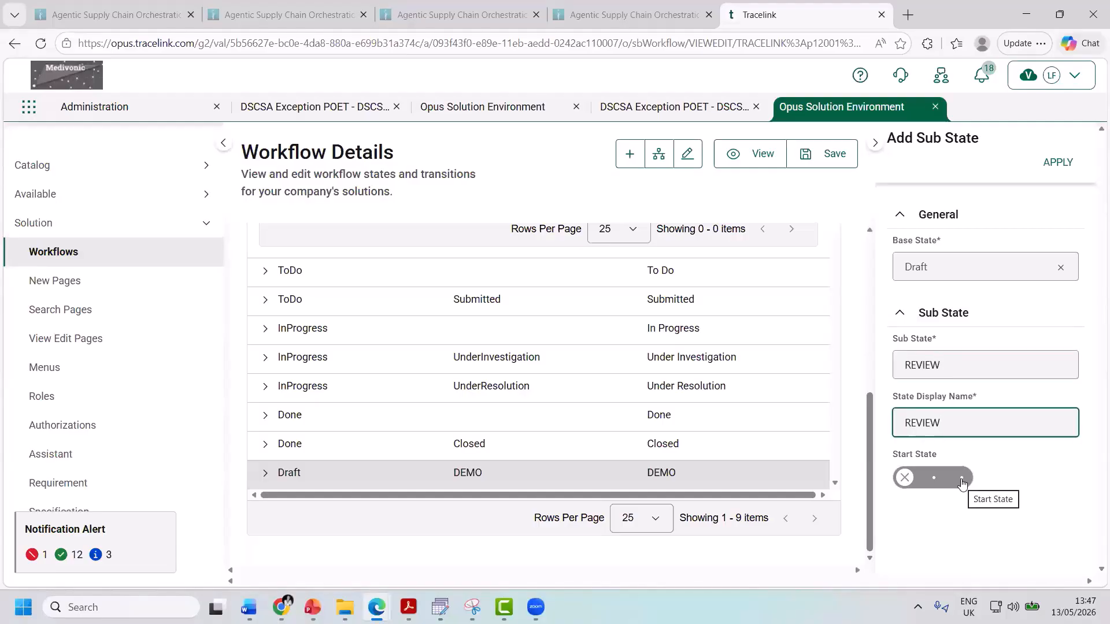
{"action": "left_click", "coordinate": [962, 480]}
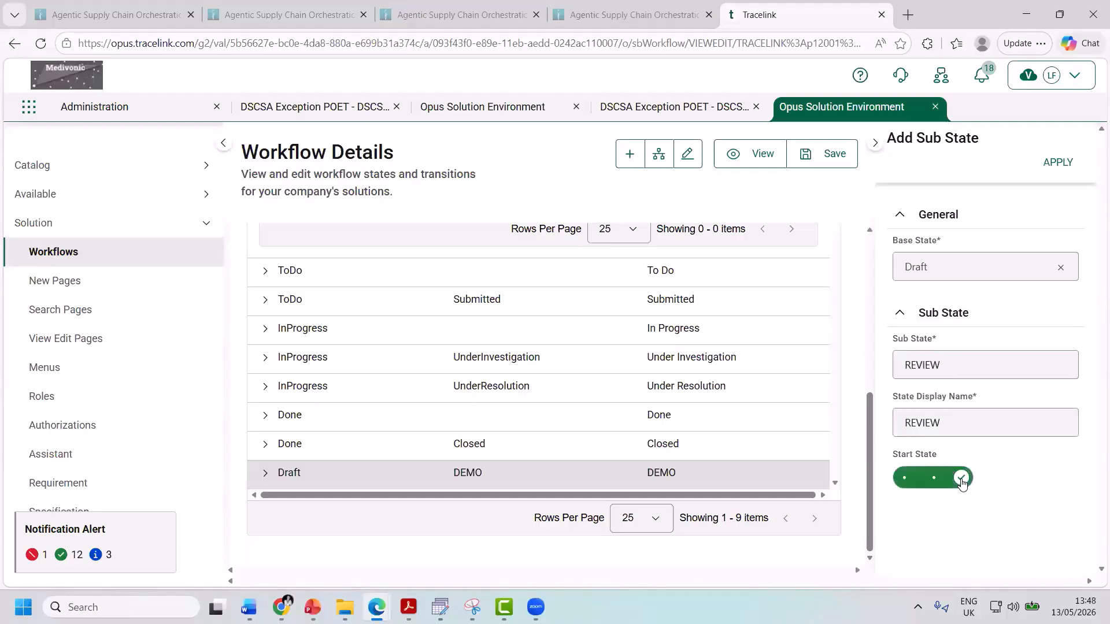
{"action": "left_click", "coordinate": [1058, 163]}
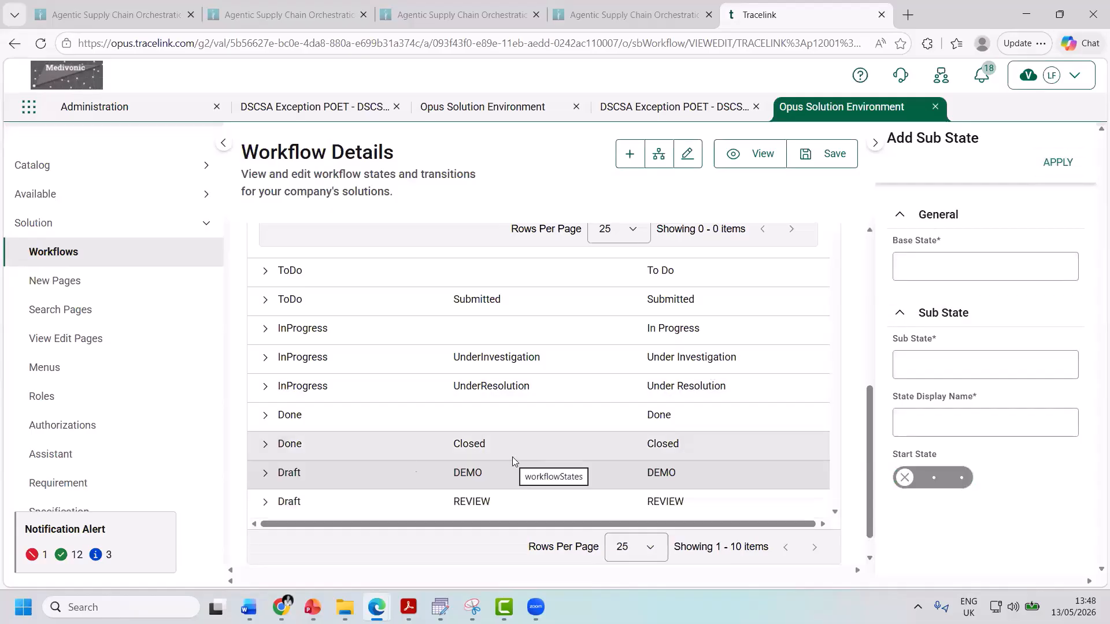
{"action": "left_click", "coordinate": [822, 161]}
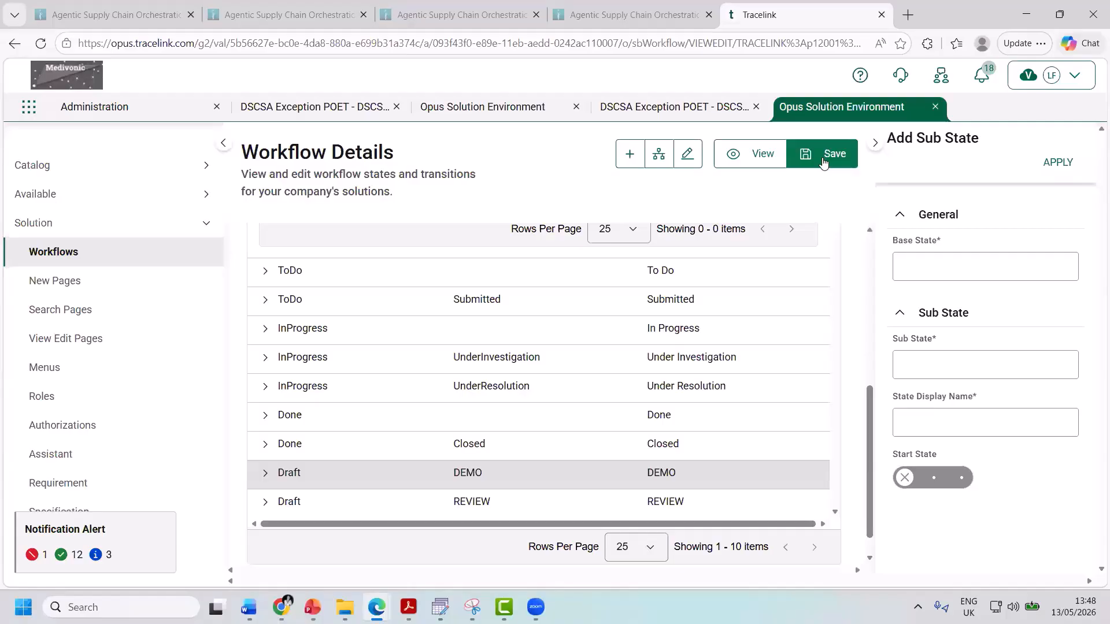
{"action": "left_click", "coordinate": [822, 160]}
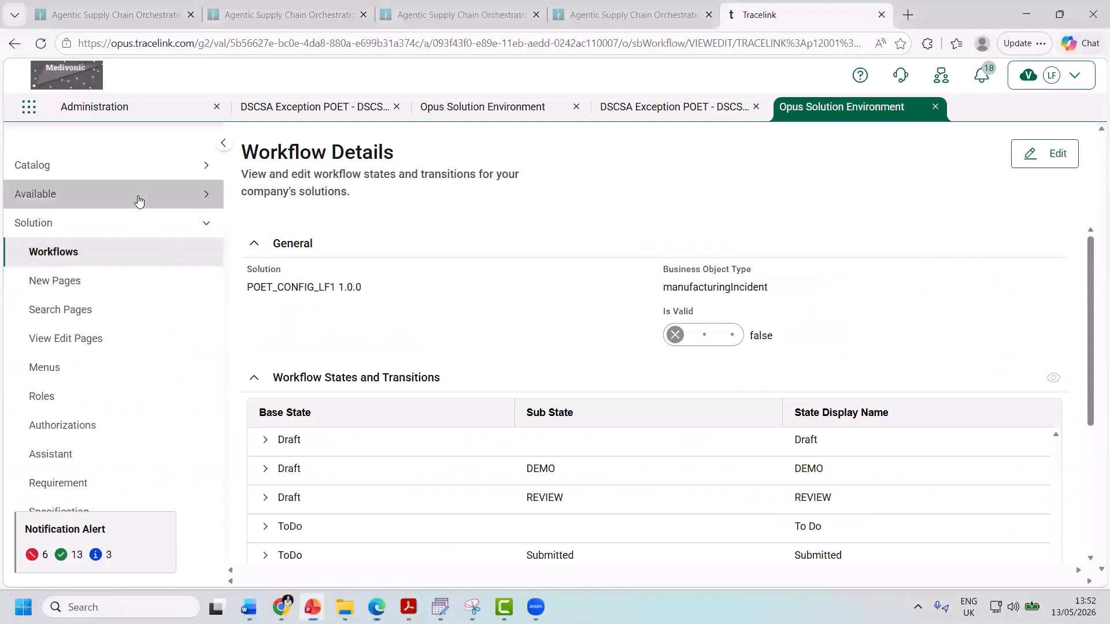
Open the POET_CONFIG_LF1 solution from the company solutions and start editing its details
{"action": "left_click", "coordinate": [139, 201]}
{"action": "left_click", "coordinate": [104, 229]}
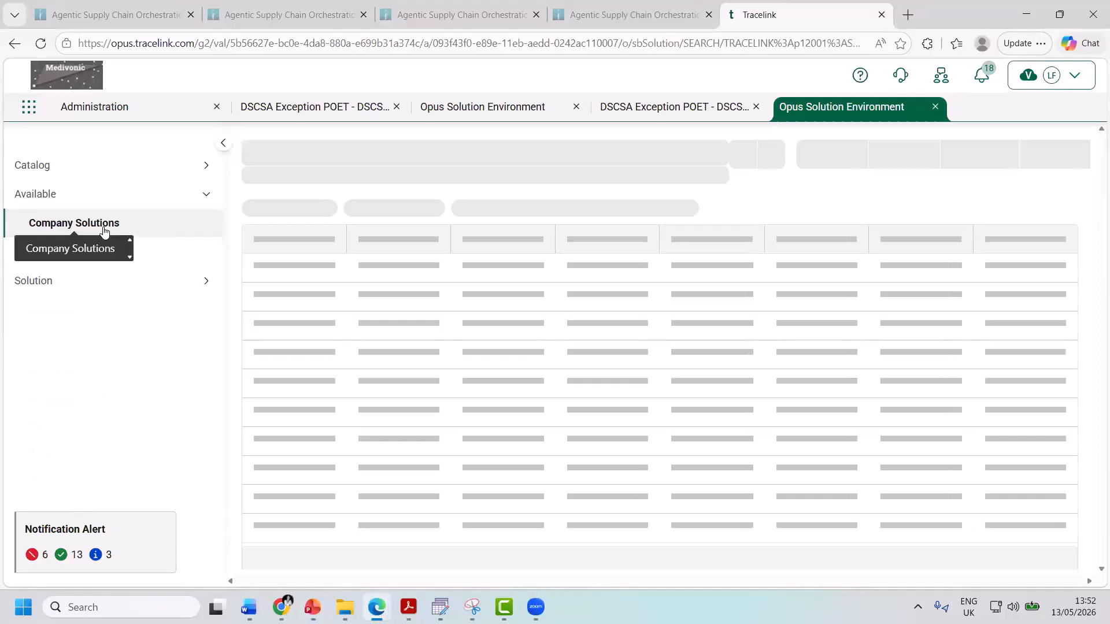
{"action": "scroll", "coordinate": [600, 345], "scroll_direction": "down", "scroll_amount": 3}
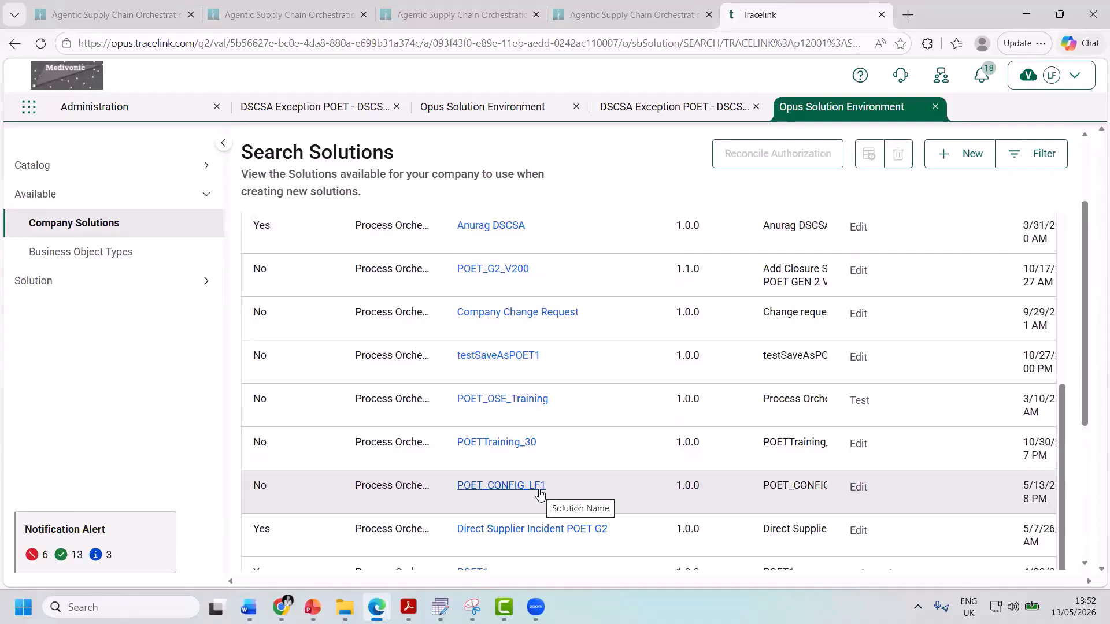
{"action": "left_click", "coordinate": [533, 489]}
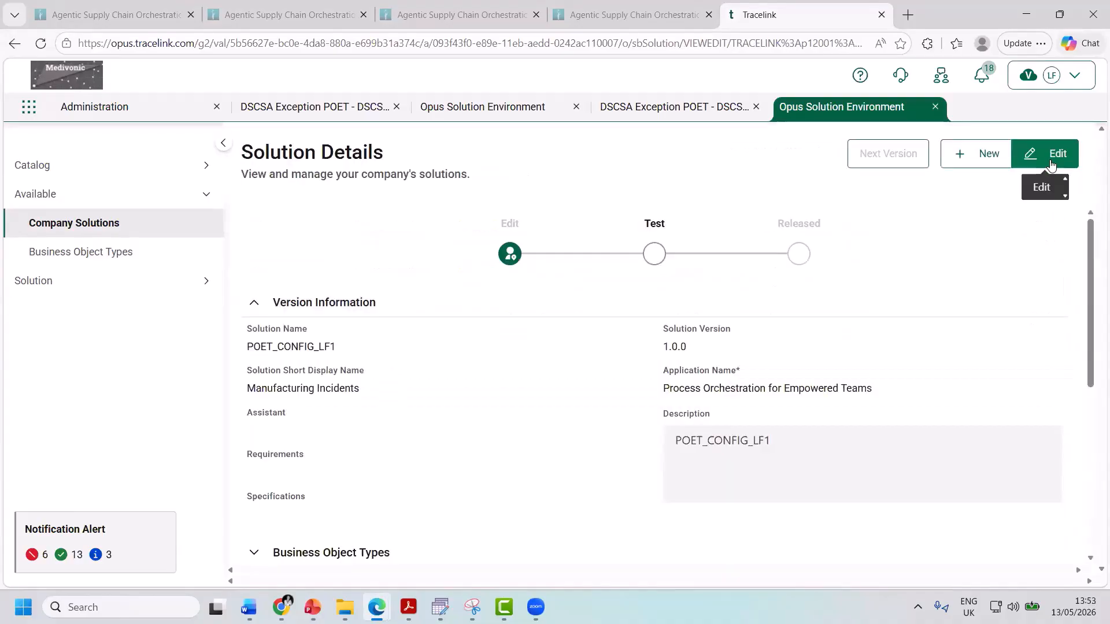
{"action": "left_click", "coordinate": [1051, 164]}
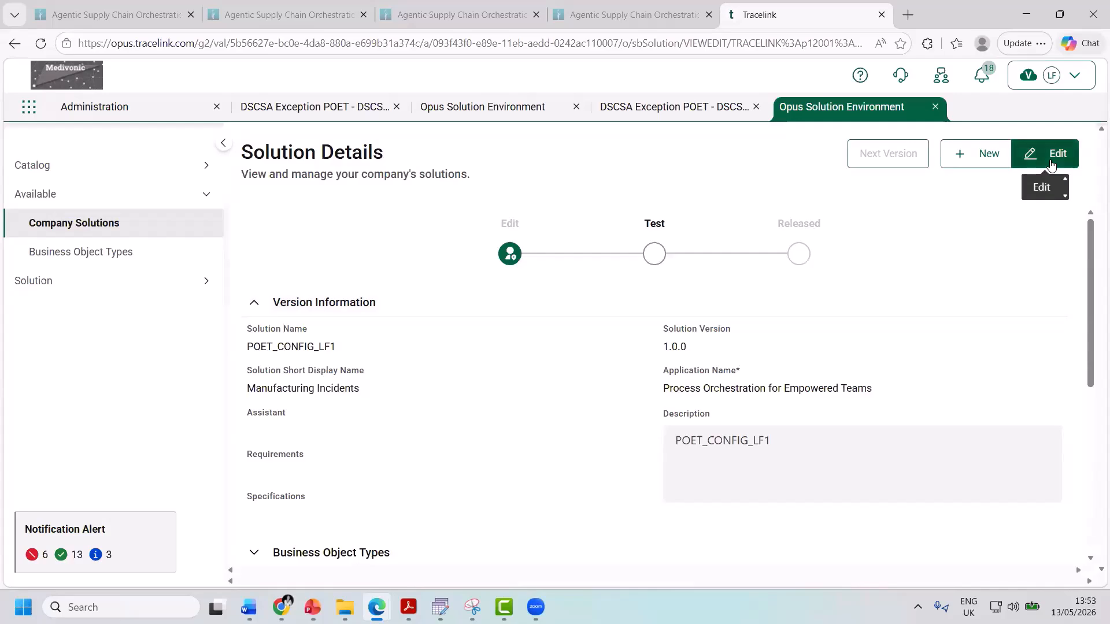
{"action": "left_click", "coordinate": [652, 300]}
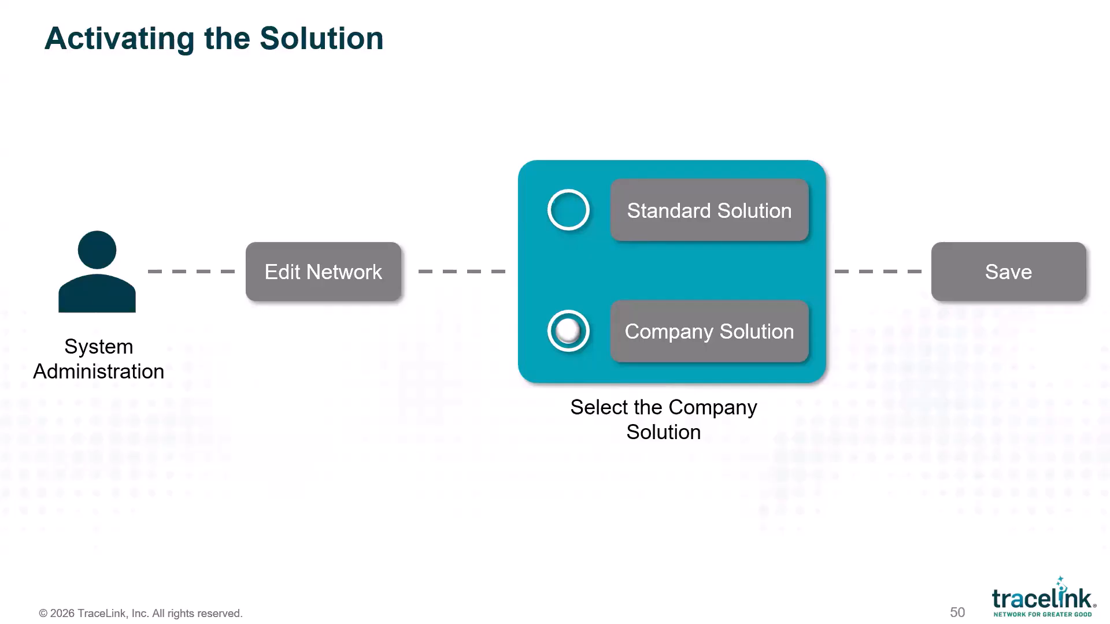
{"action": "key", "text": "Right"}
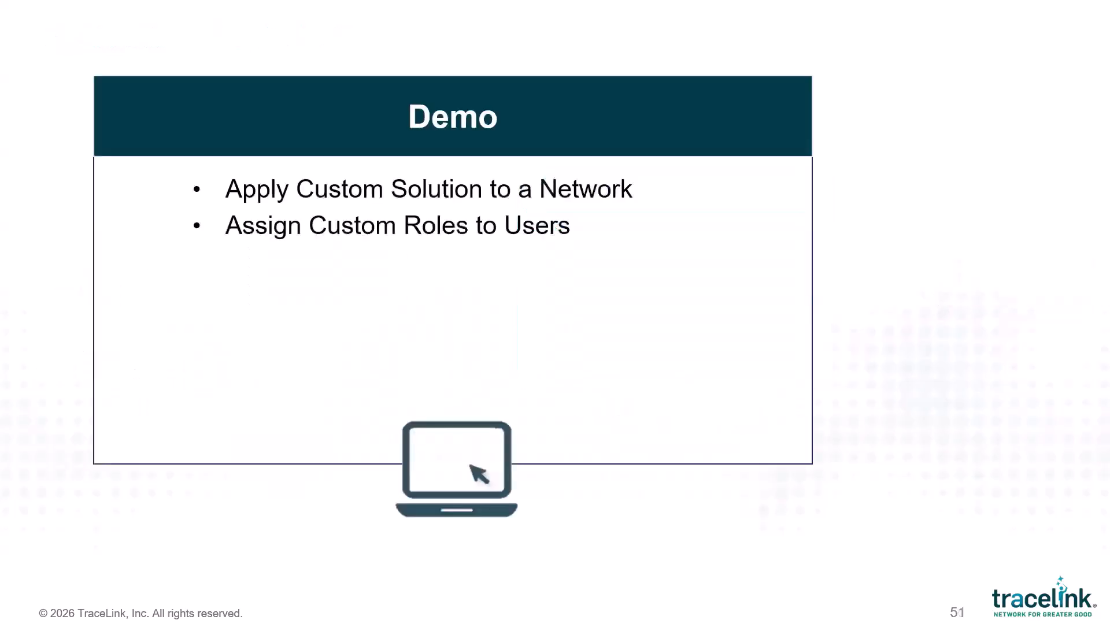
Leave the slides for TraceLink's Administration and list the networks for the Process Orchestration for Empowered Teams (Medivonic) application
{"action": "key", "text": "Escape"}
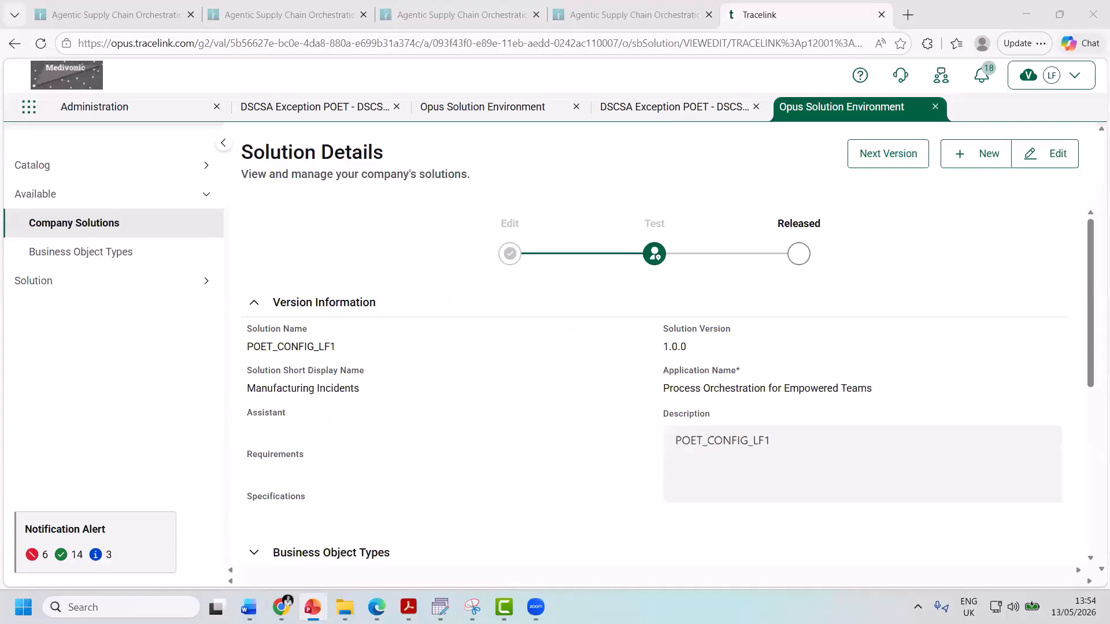
{"action": "left_click", "coordinate": [75, 107]}
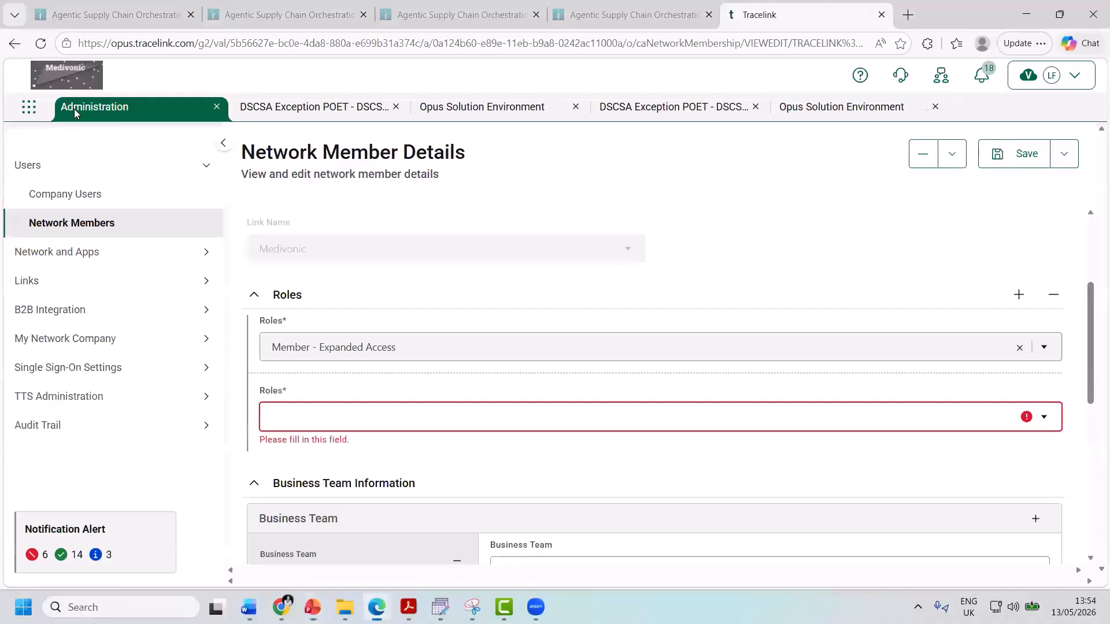
{"action": "left_click", "coordinate": [51, 259]}
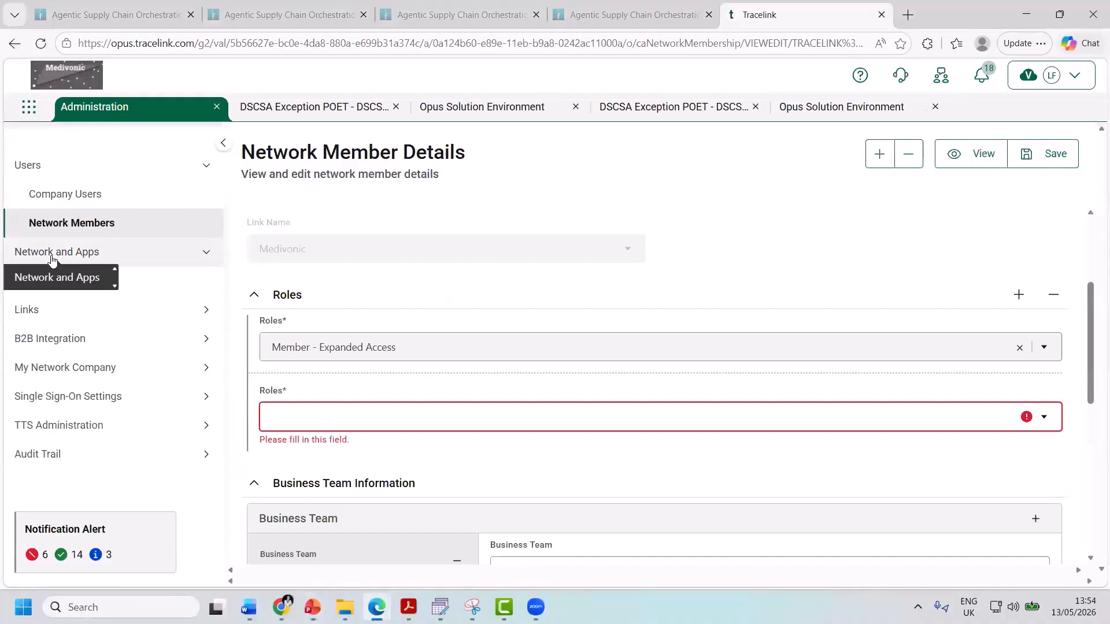
{"action": "left_click", "coordinate": [168, 287]}
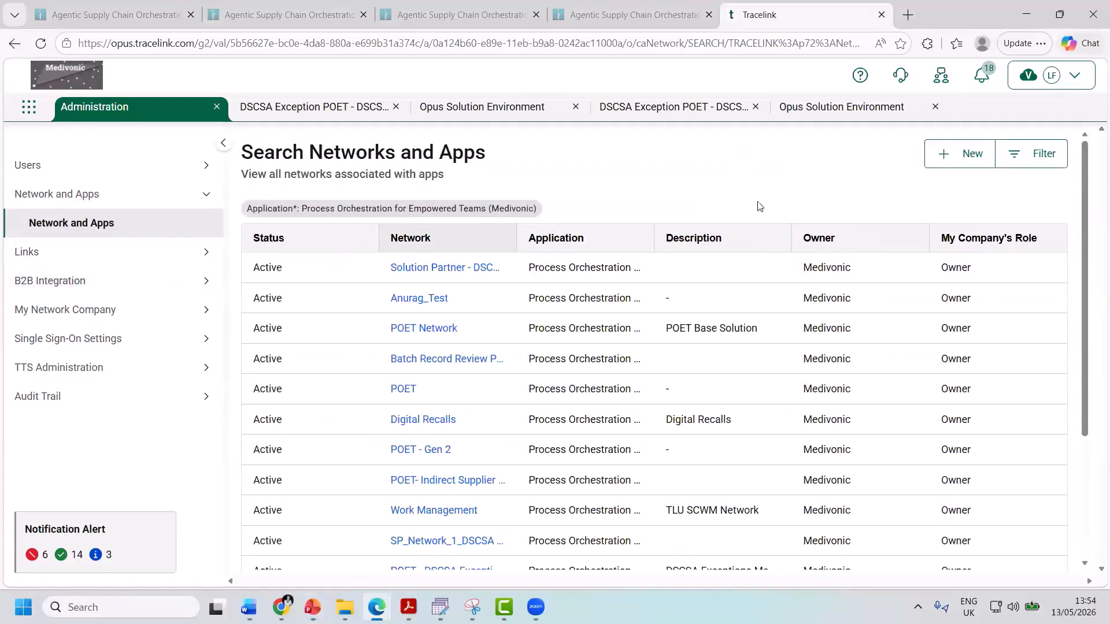
{"action": "left_click", "coordinate": [1029, 155]}
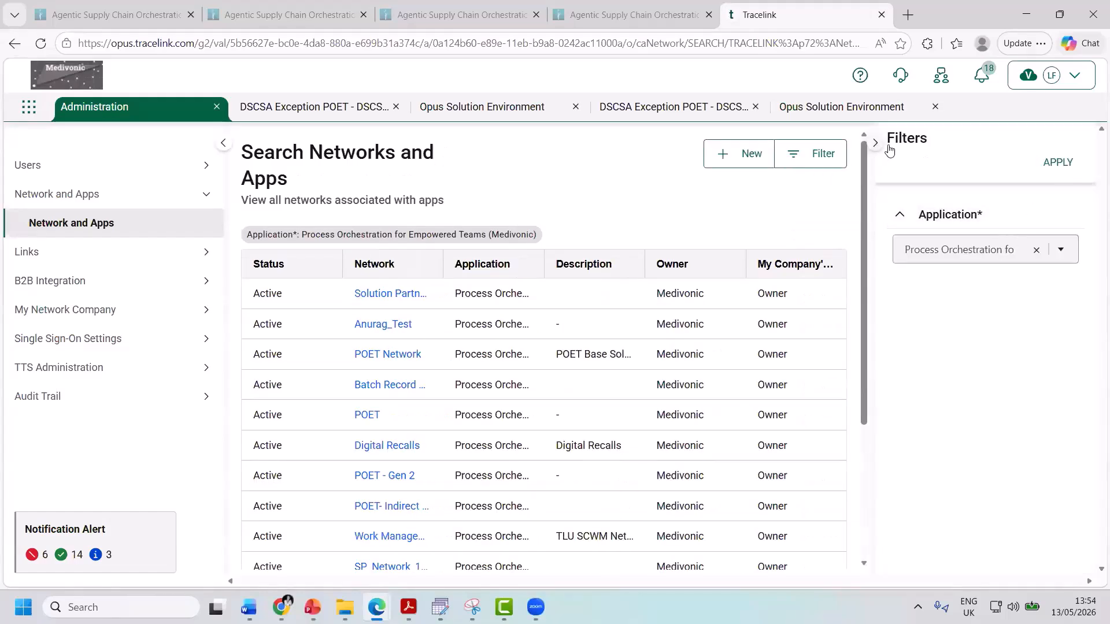
{"action": "left_click", "coordinate": [1067, 174]}
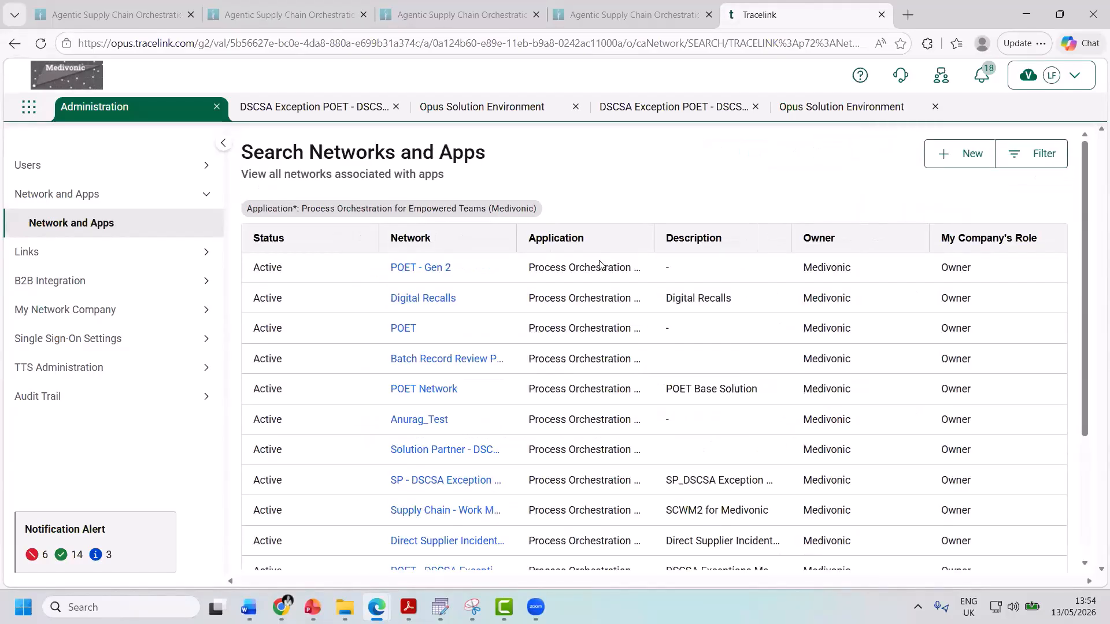
Edit the company solution applied to the POET - Gen 2 network and save the network details
{"action": "left_click", "coordinate": [434, 270]}
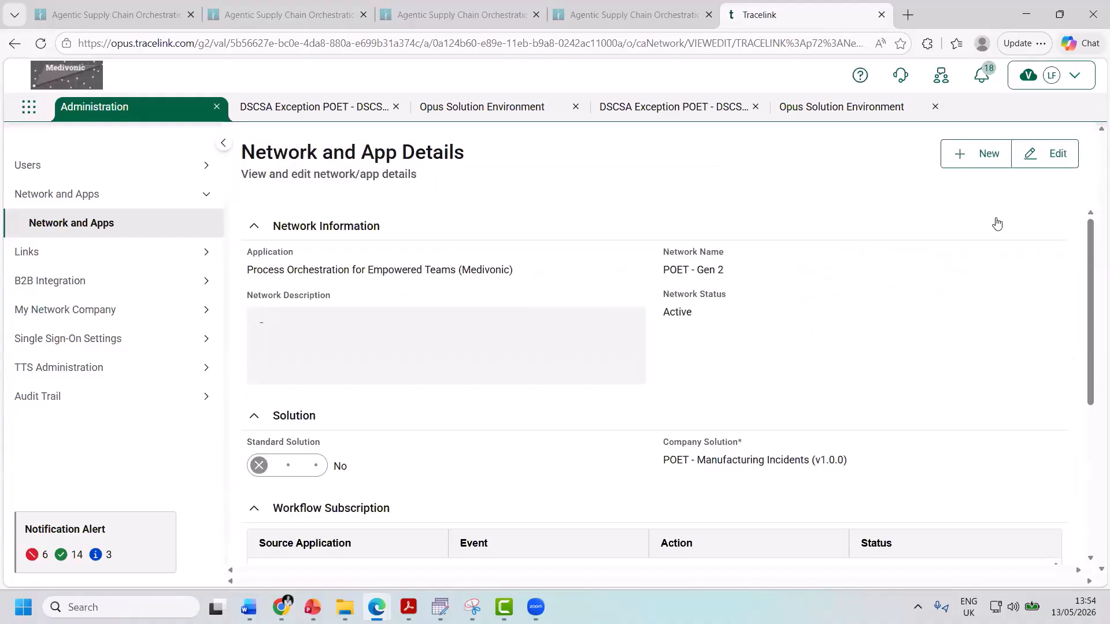
{"action": "left_click", "coordinate": [1048, 158]}
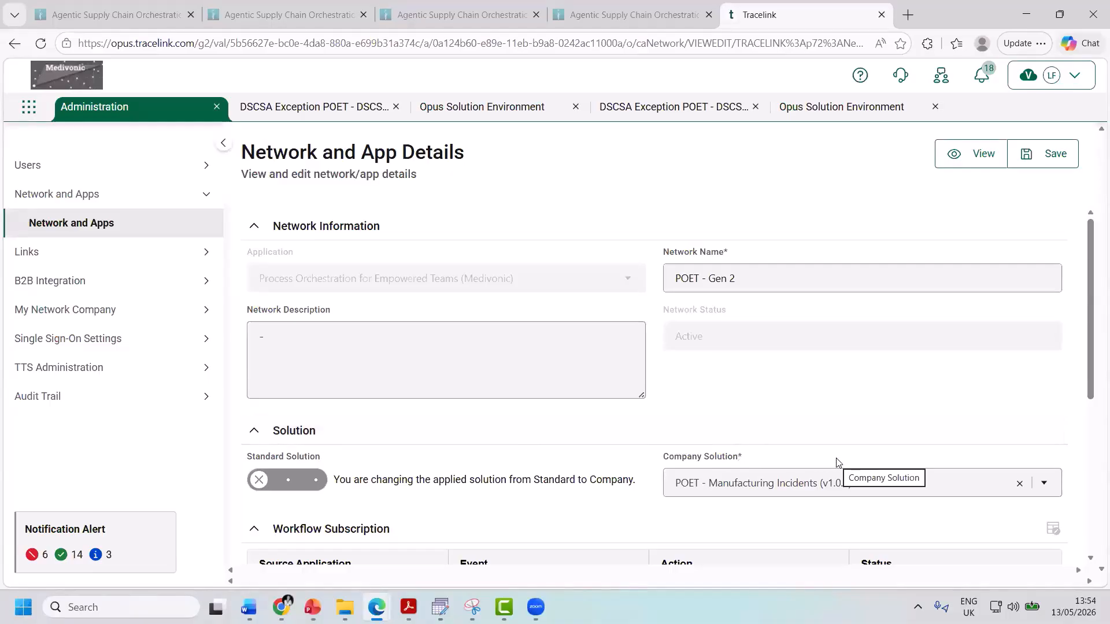
{"action": "left_click", "coordinate": [1018, 485]}
{"action": "left_click", "coordinate": [1033, 167]}
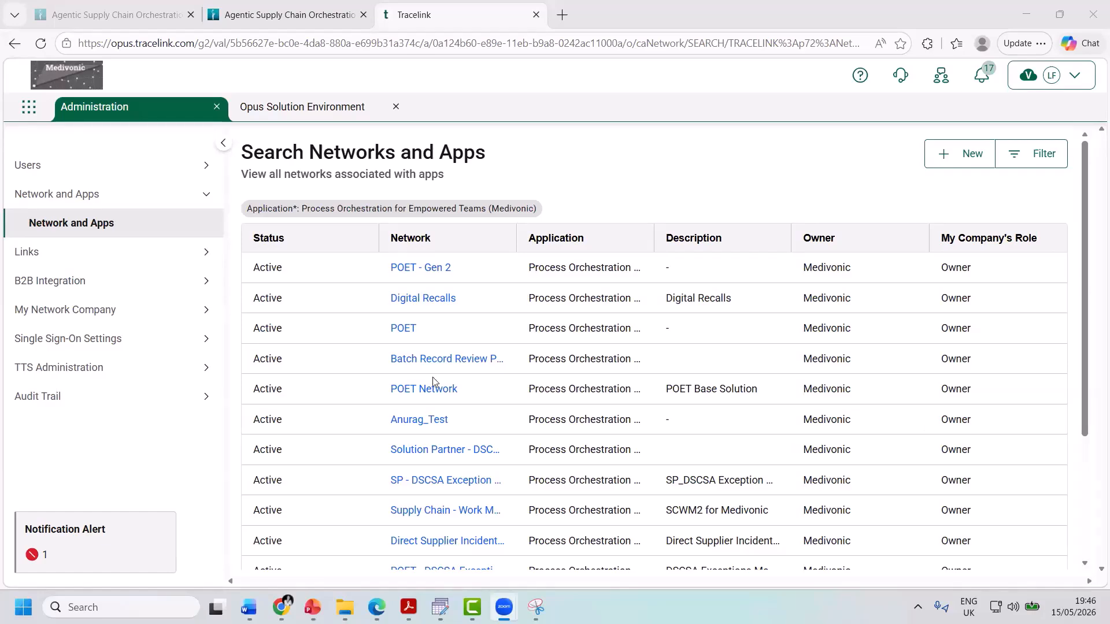
Find the user's own membership among the POET - Gen 2 network members and start editing its details
{"action": "left_click", "coordinate": [71, 167]}
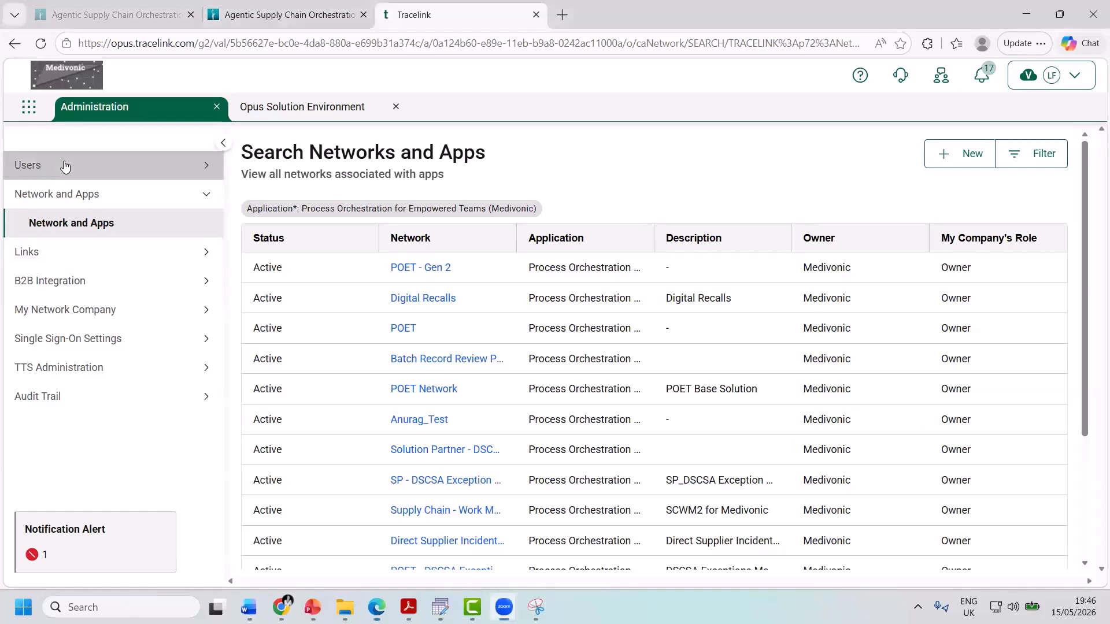
{"action": "left_click", "coordinate": [79, 222]}
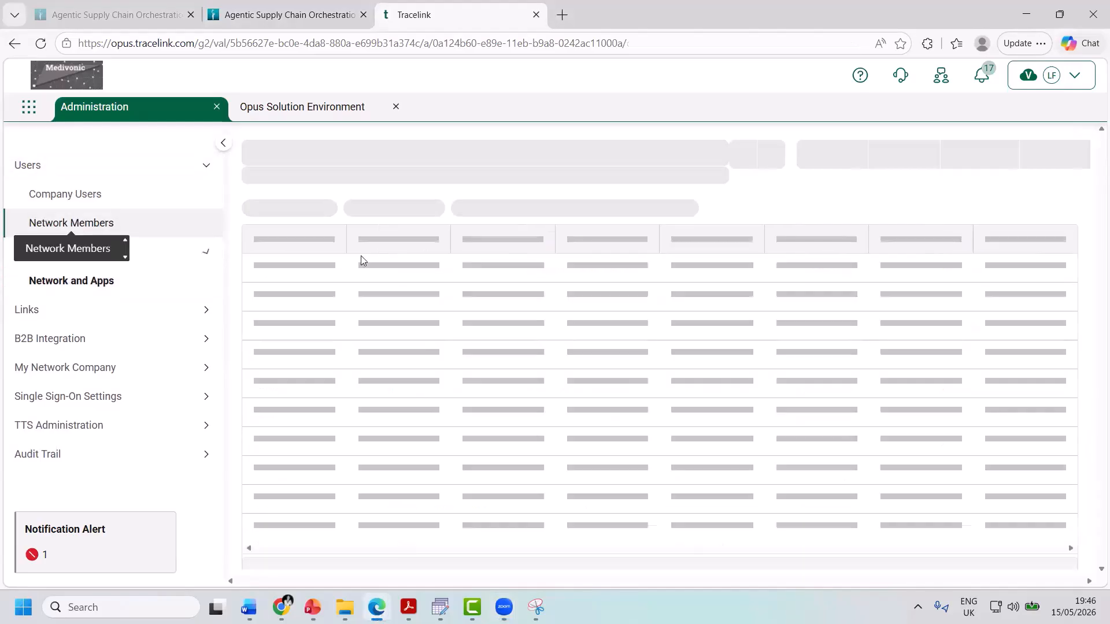
{"action": "left_click", "coordinate": [872, 154]}
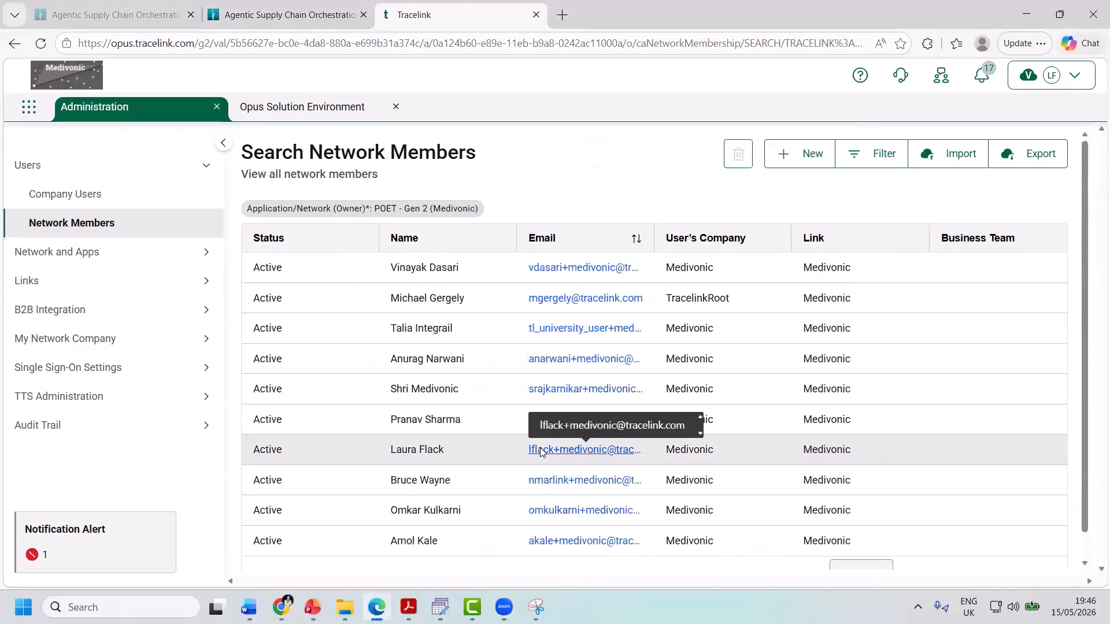
{"action": "left_click", "coordinate": [540, 453]}
{"action": "left_click", "coordinate": [1038, 166]}
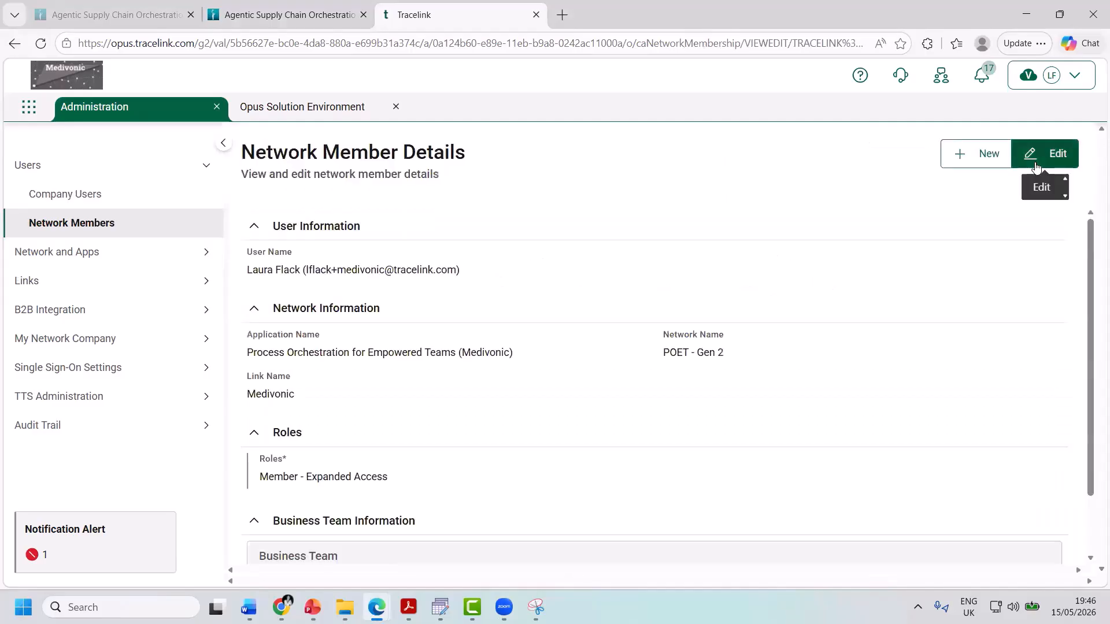
Add the OWNER-CUSTOMACCESS role to the network member and save the member details
{"action": "scroll", "coordinate": [624, 351], "scroll_direction": "down", "scroll_amount": 2}
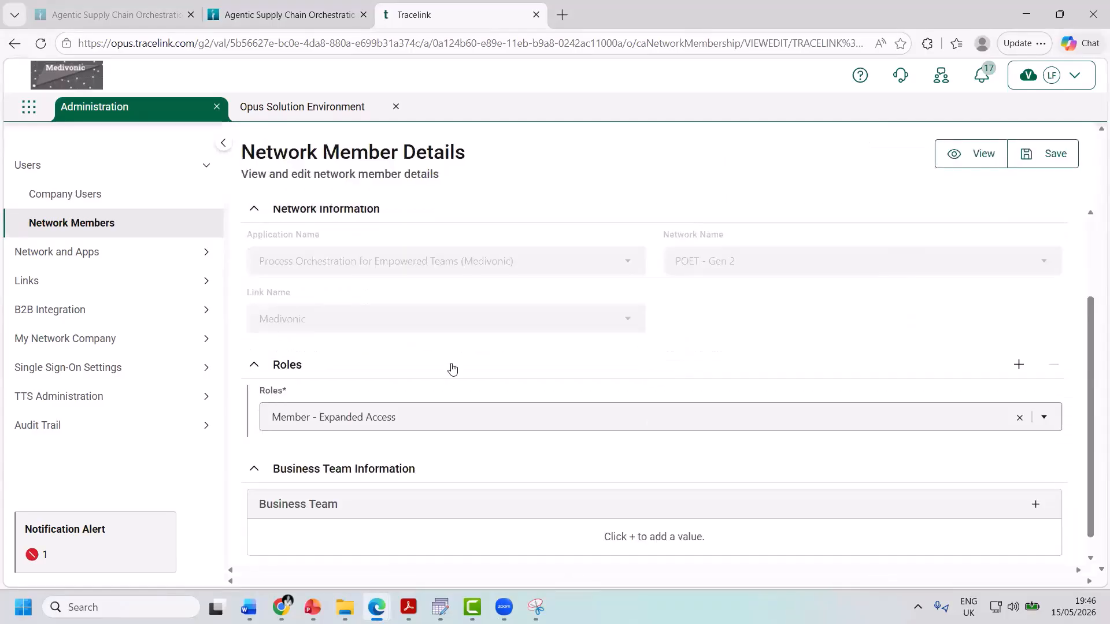
{"action": "left_click", "coordinate": [1019, 365]}
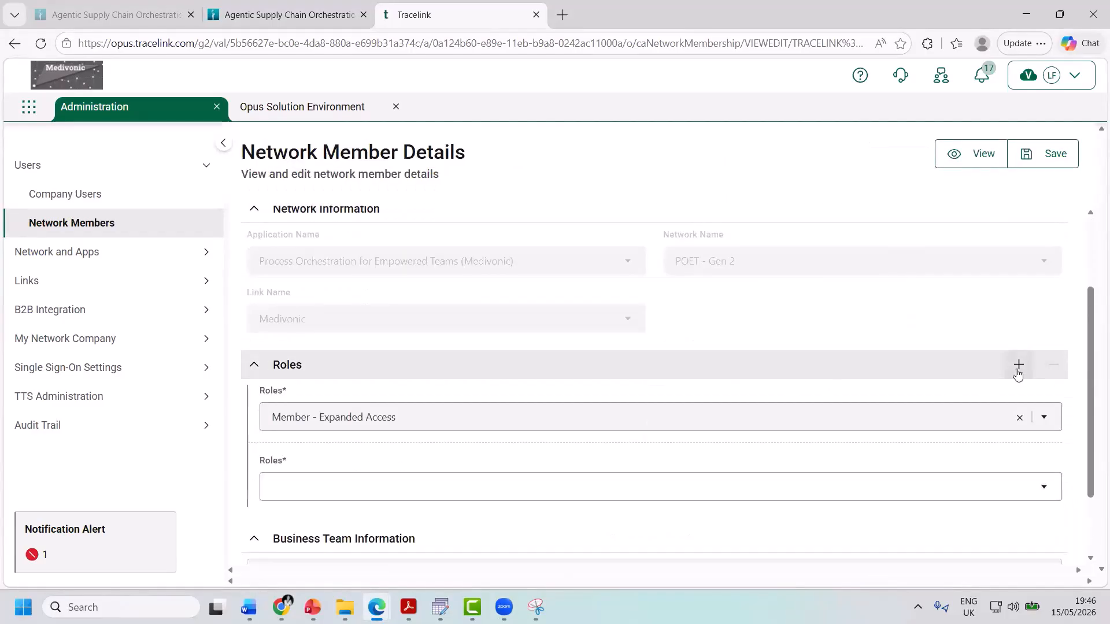
{"action": "left_click", "coordinate": [767, 489]}
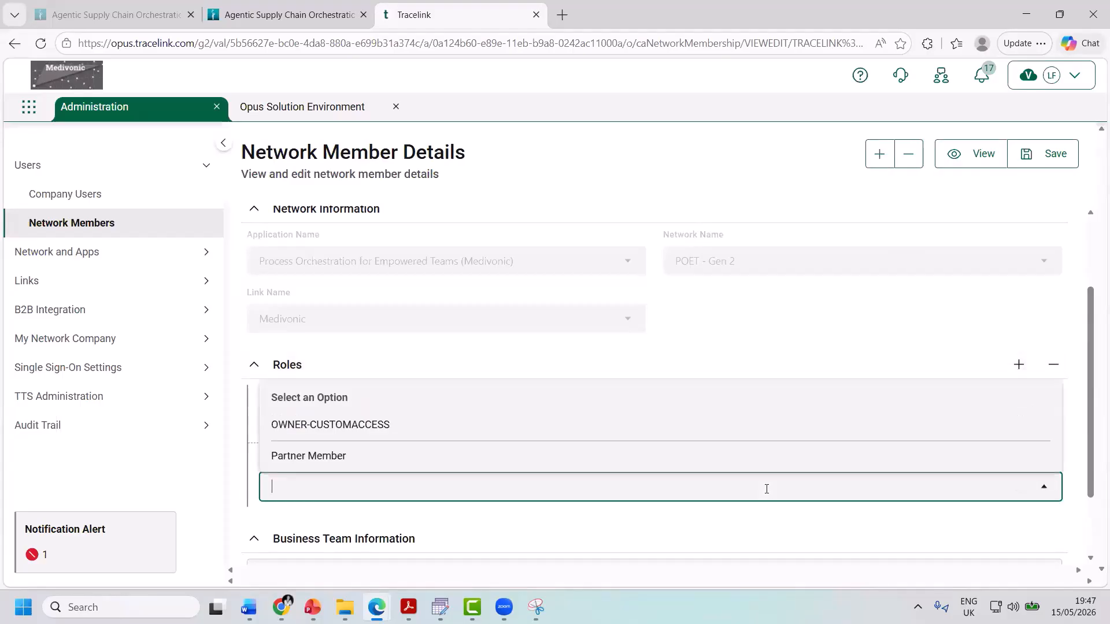
{"action": "left_click", "coordinate": [697, 427]}
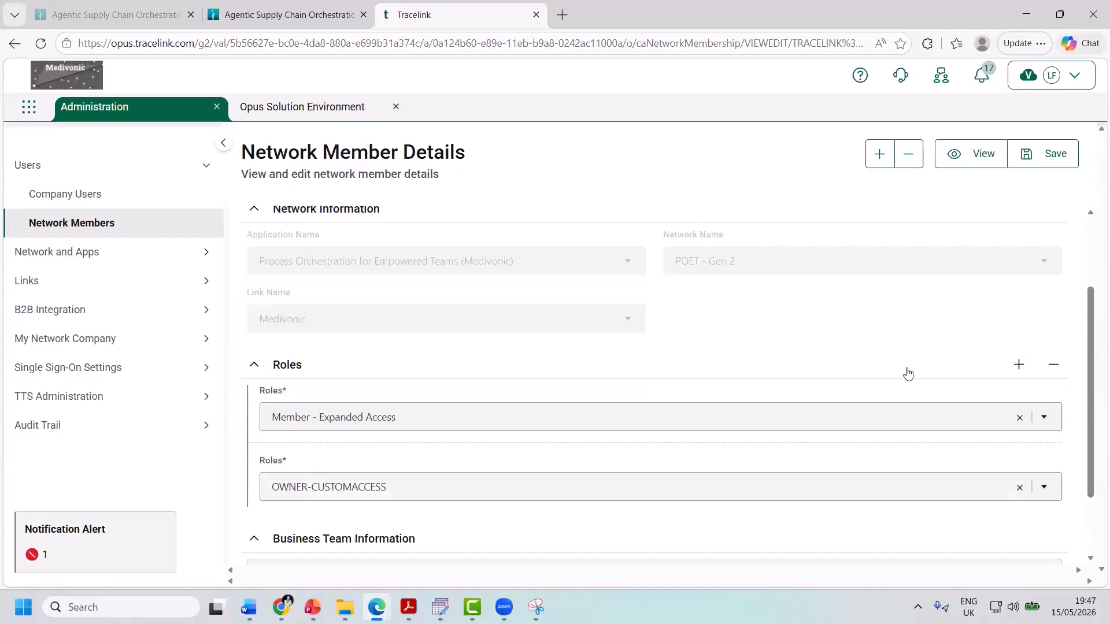
{"action": "left_click", "coordinate": [1046, 160]}
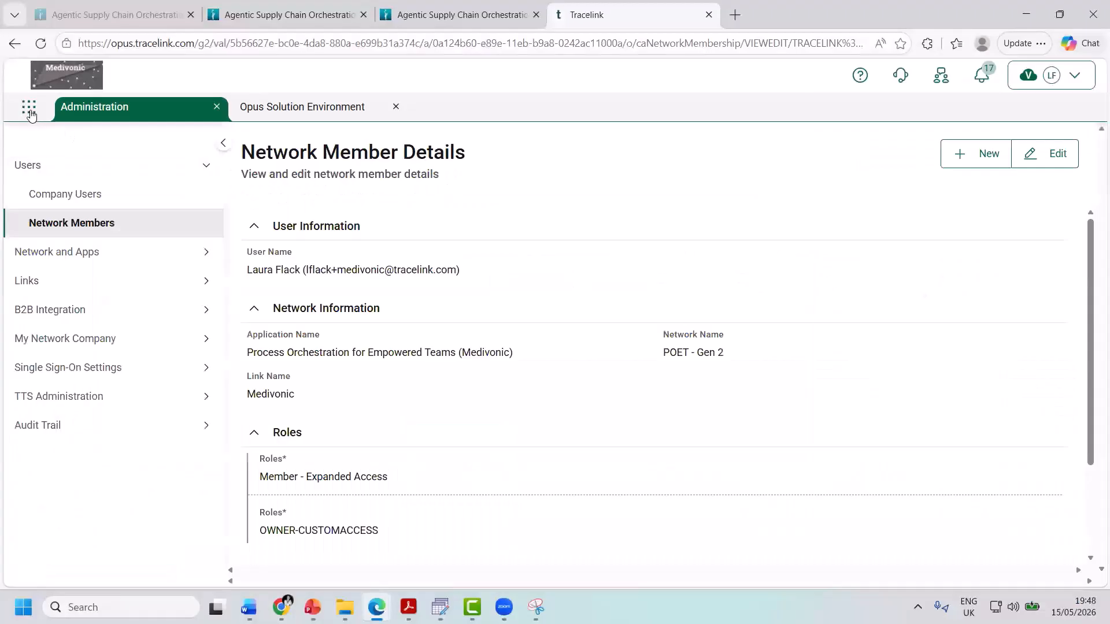
Open the Manufacturing Incidents - POET - Gen 2 network from the company's own networks with All Partners selected
{"action": "left_click", "coordinate": [29, 107]}
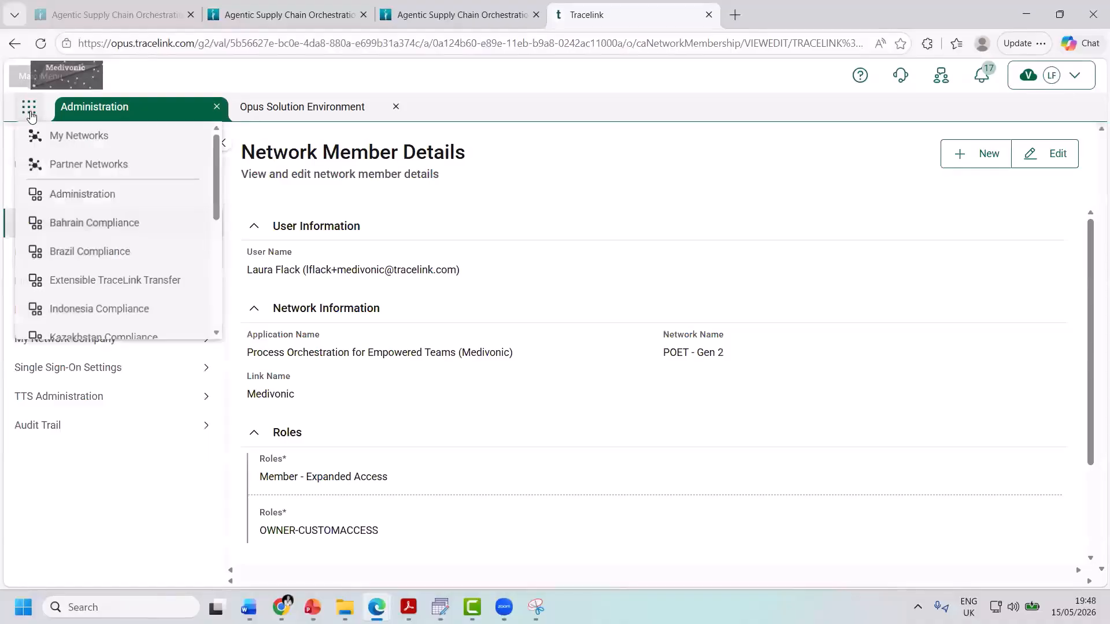
{"action": "left_click", "coordinate": [40, 138]}
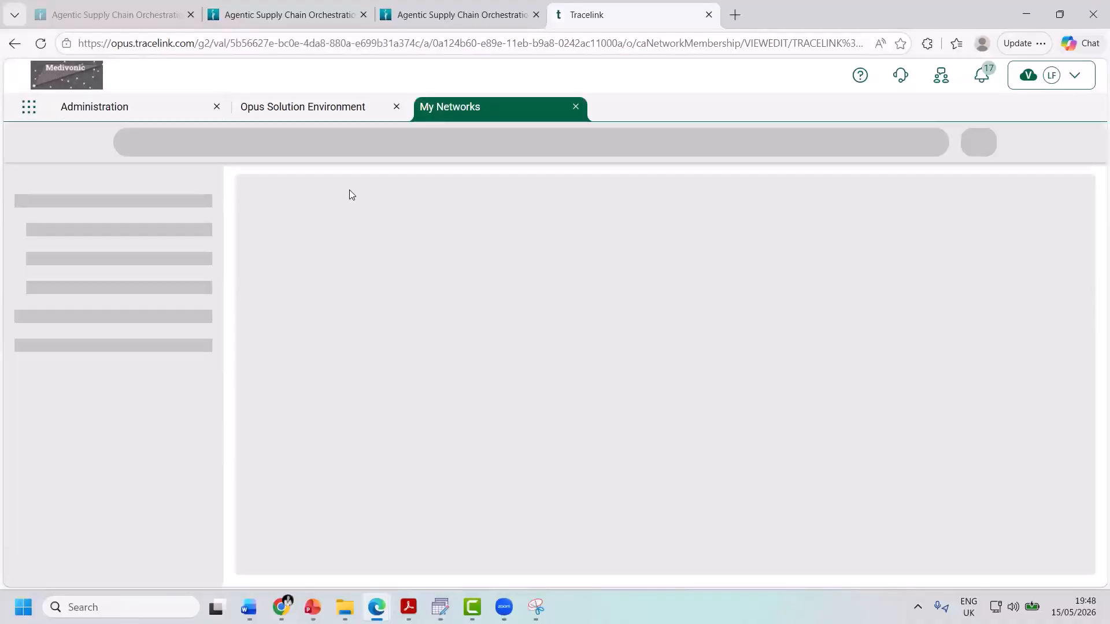
{"action": "scroll", "coordinate": [383, 279], "scroll_direction": "down", "scroll_amount": 2}
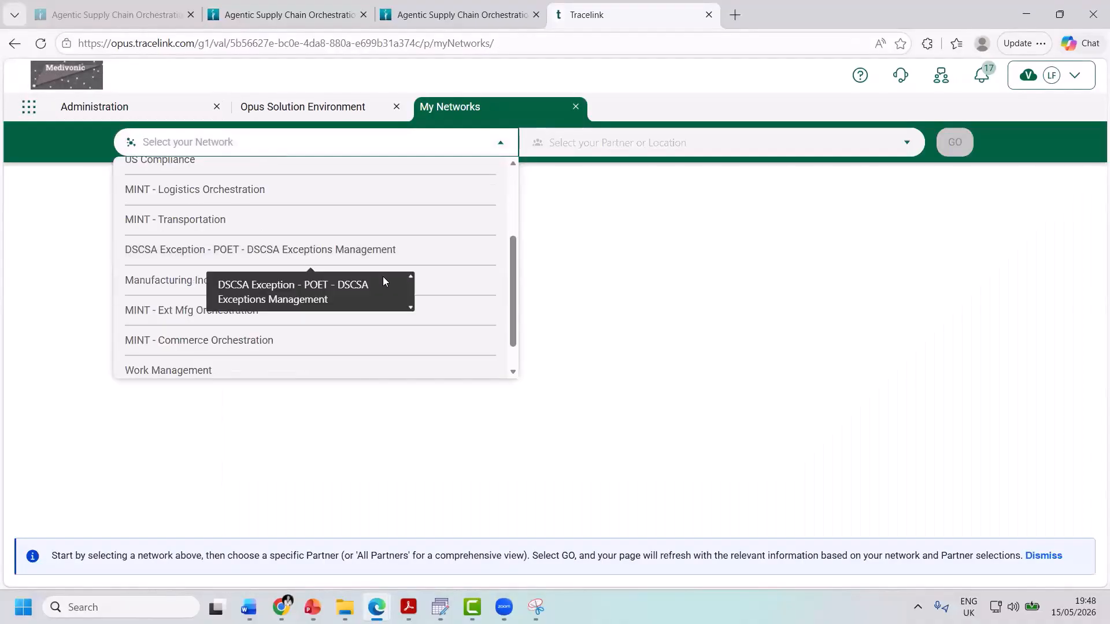
{"action": "left_click", "coordinate": [435, 288]}
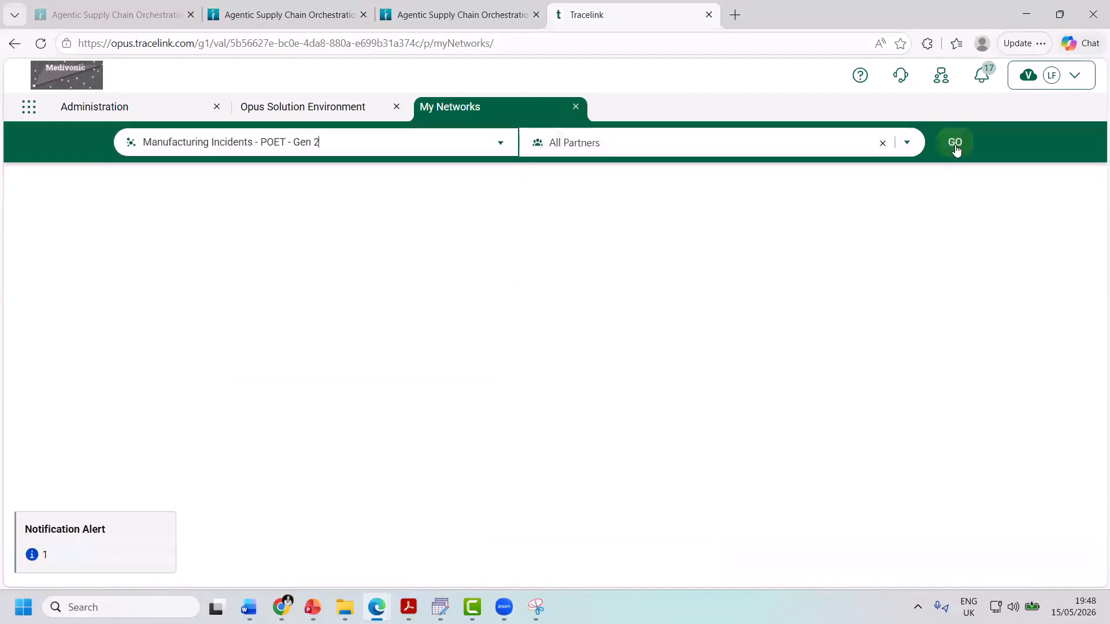
{"action": "left_click", "coordinate": [955, 143]}
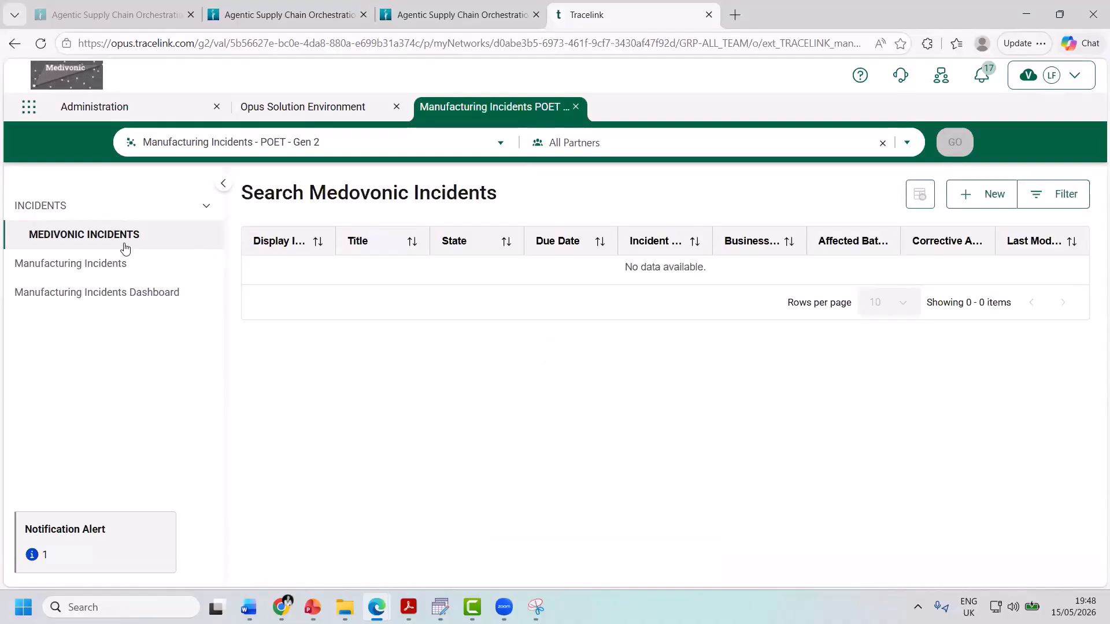
Start a new Medivonic manufacturing incident and examine which states it can move to from DEMO
{"action": "left_click", "coordinate": [983, 197]}
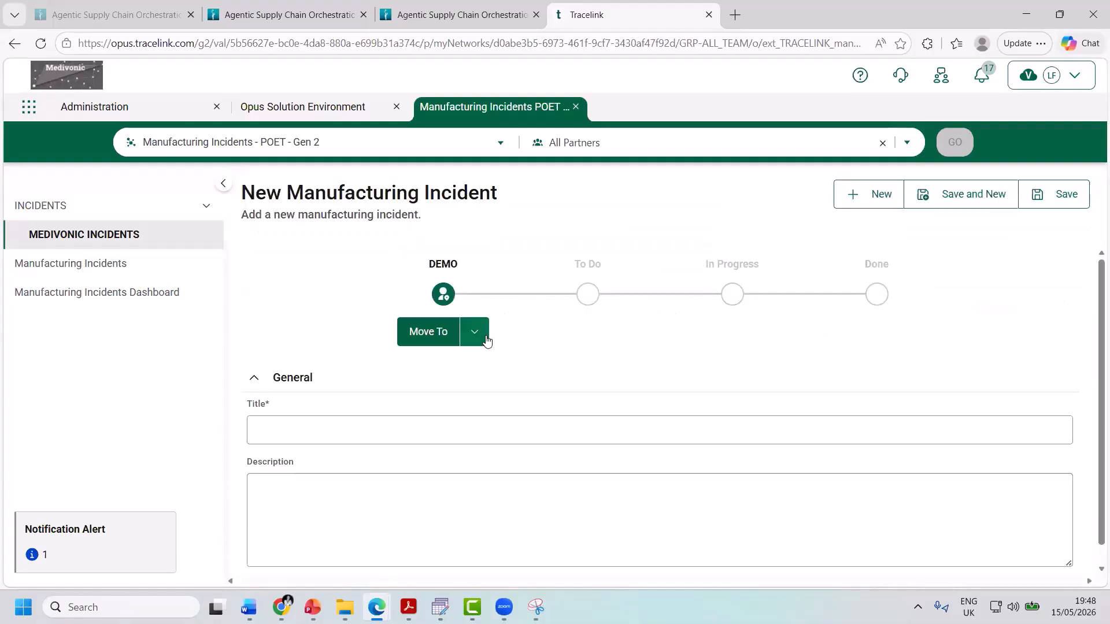
{"action": "left_click", "coordinate": [475, 332]}
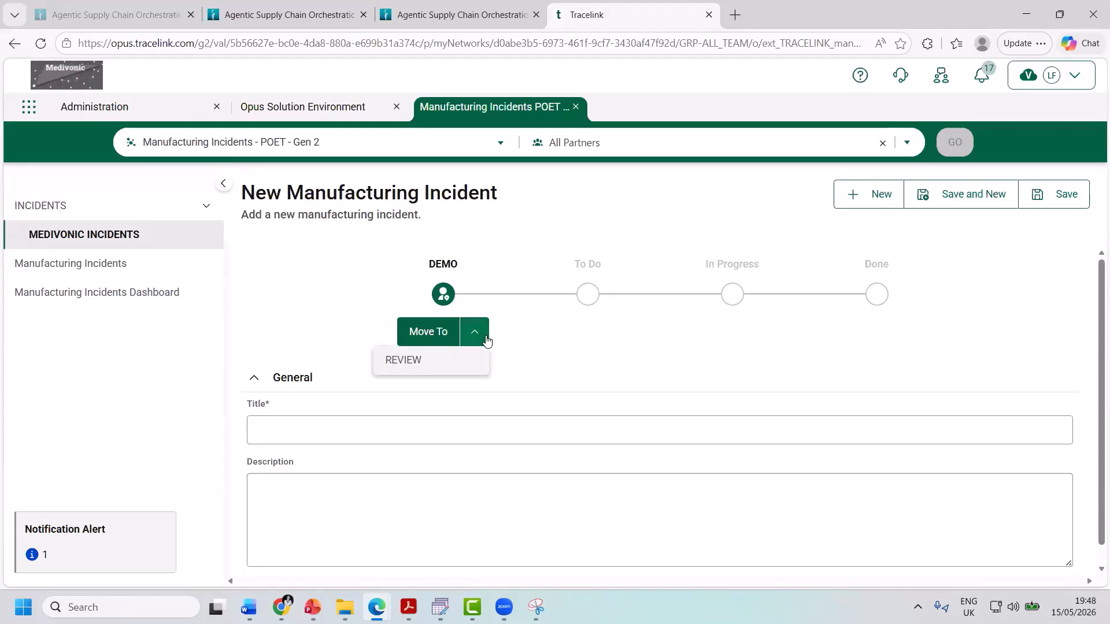